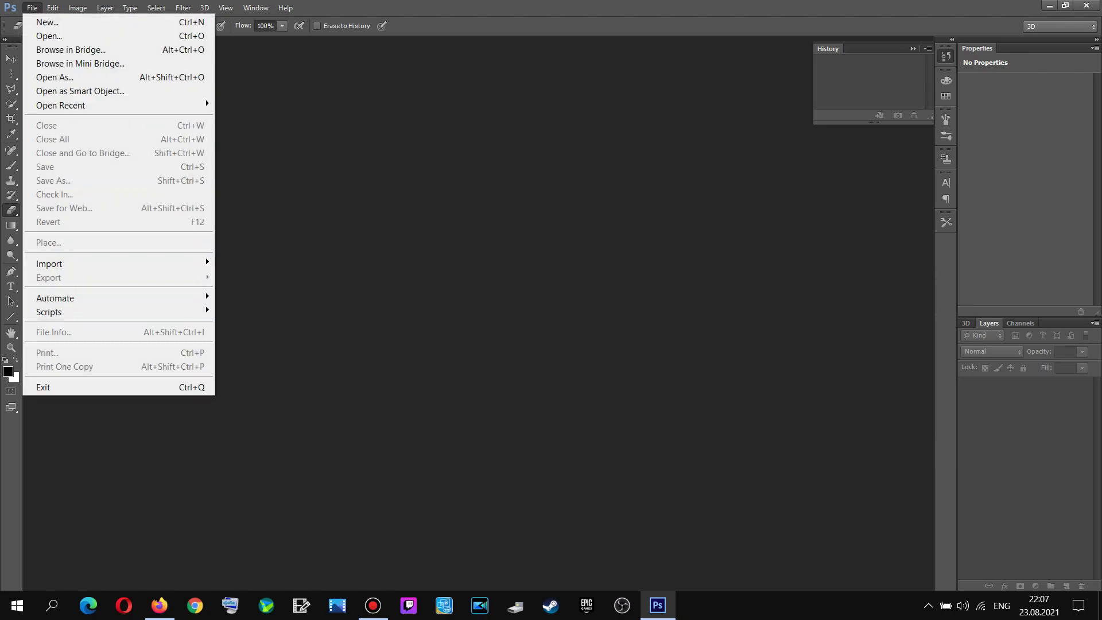
Create a new 1350 × 720 px, 72 ppi document with a white background
key("Down")
key("Down")
key("Up")
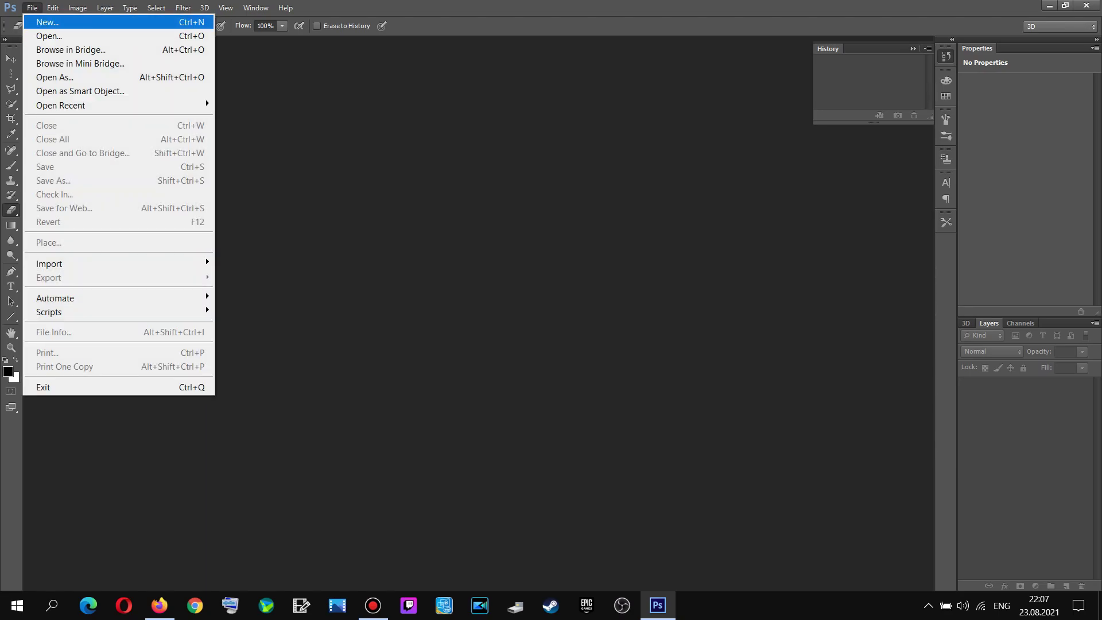
key("Return")
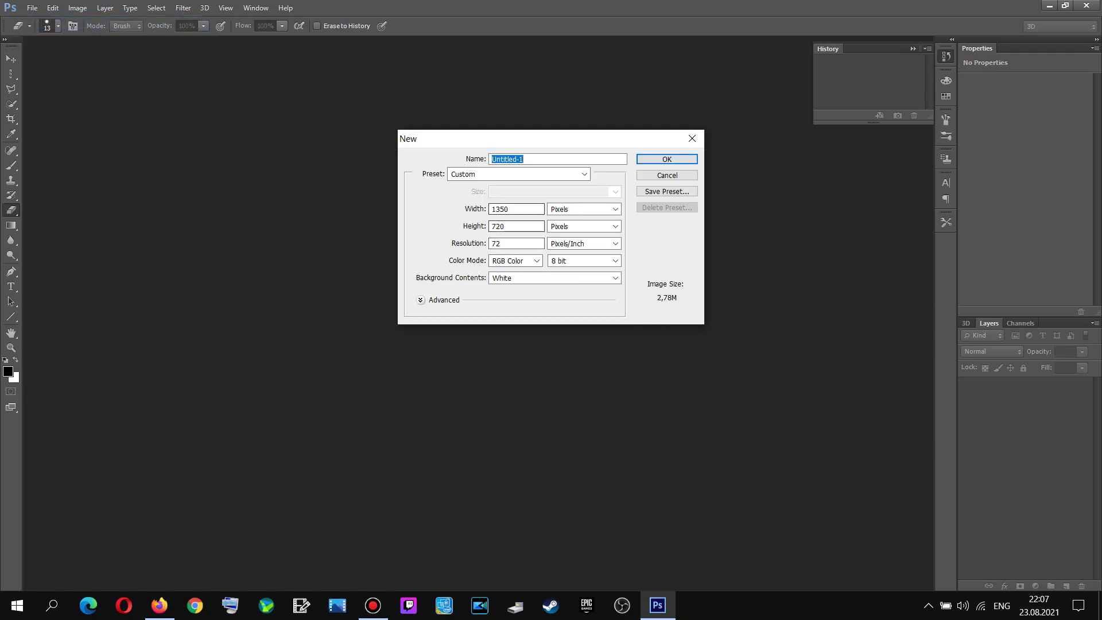
key("Tab")
key("Tab")
key("Tab")
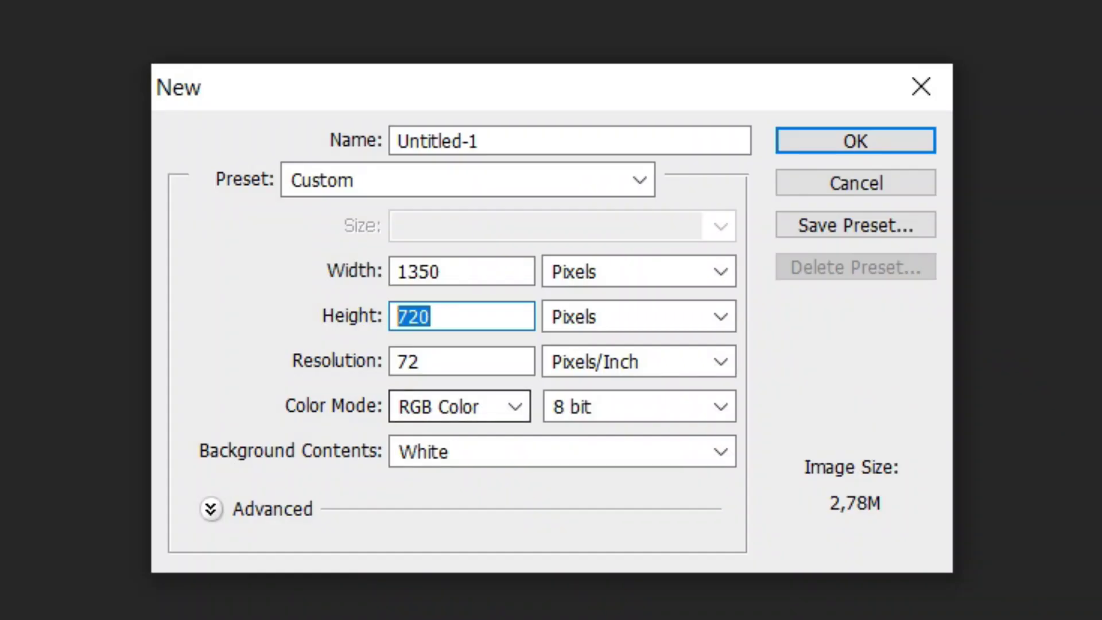
left_click(615, 277)
key("Return")
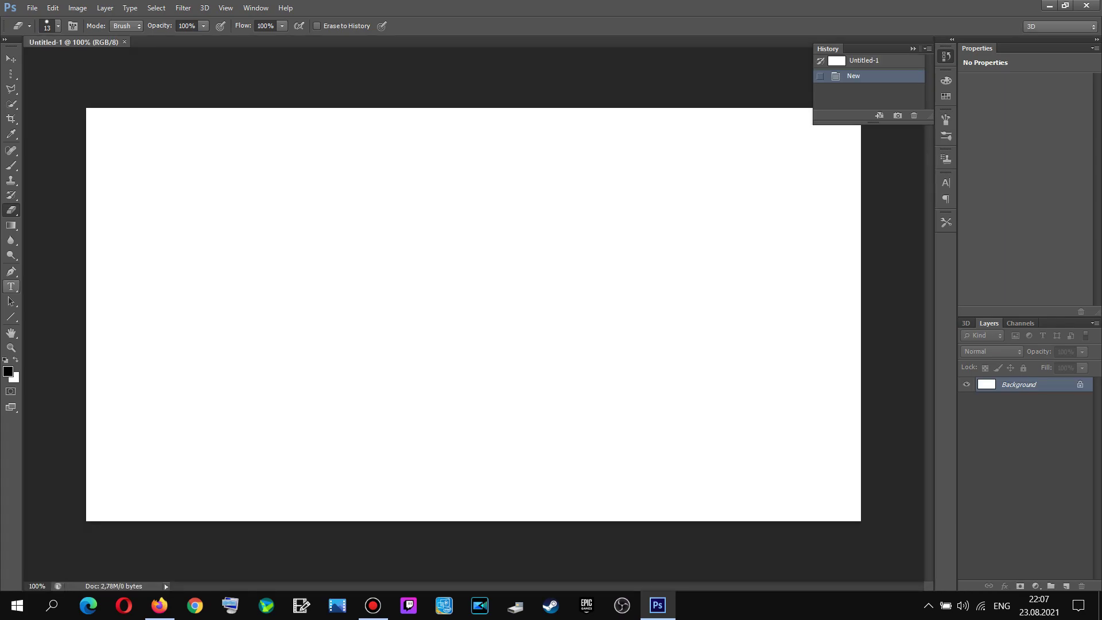
Type the word TEST in orange-red near the centre of the canvas
left_click(11, 287)
left_click(384, 295)
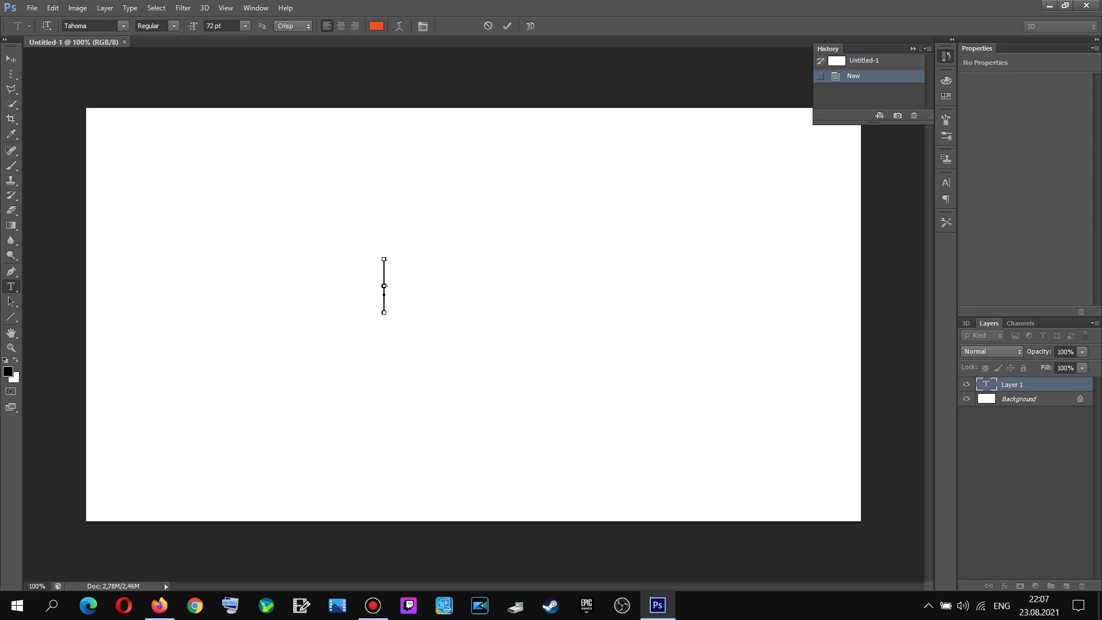
type("t")
key("BackSpace")
type("TES")
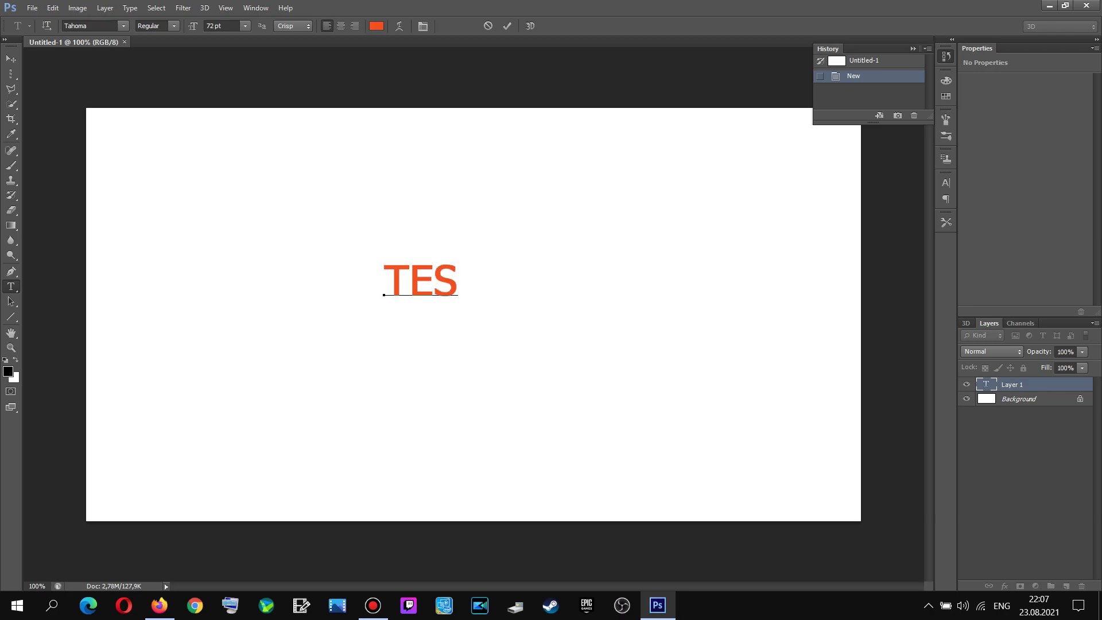
type("T")
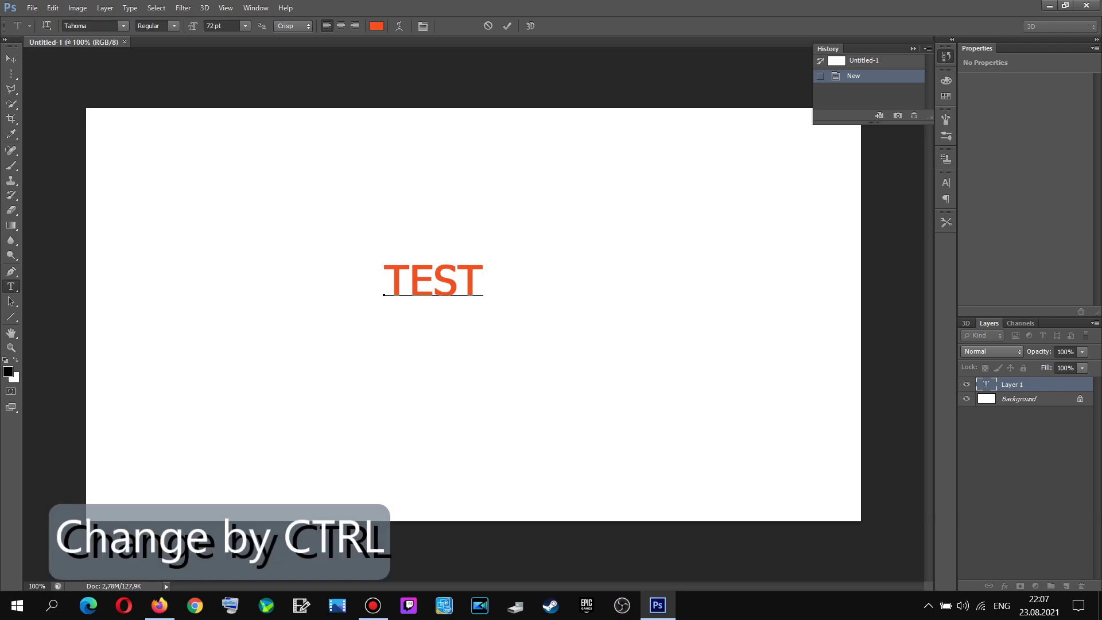
Scale the TEST text up to about 201 pt without any slant
left_click_drag(500, 313, 694, 395)
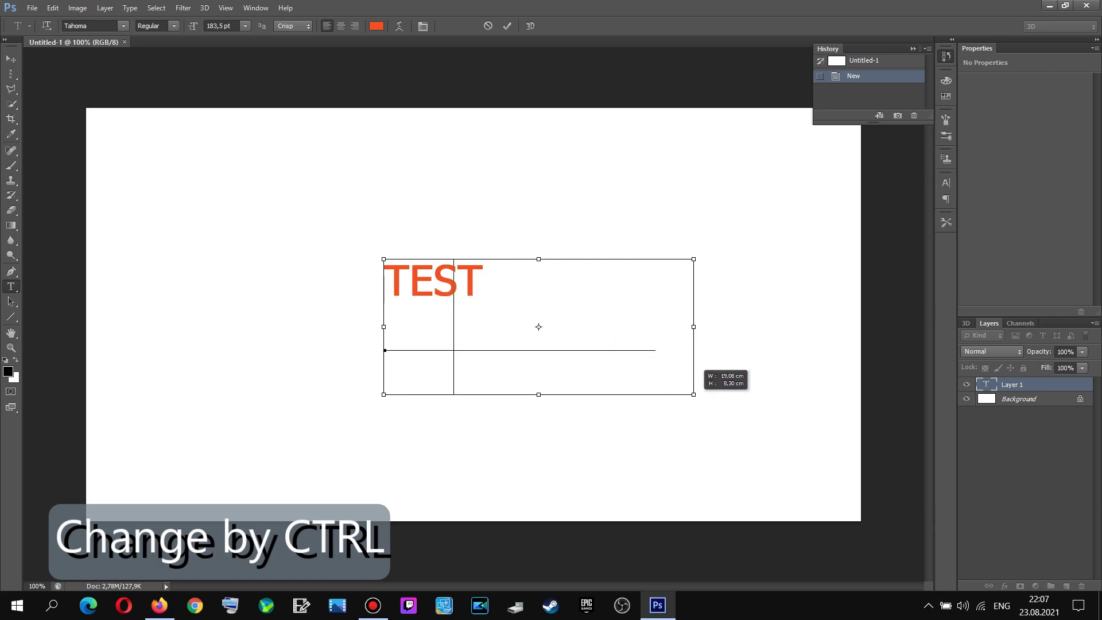
mouse_move(539, 259)
left_mouse_down()
mouse_move(516, 246)
mouse_move(535, 245)
mouse_move(463, 223)
left_mouse_up()
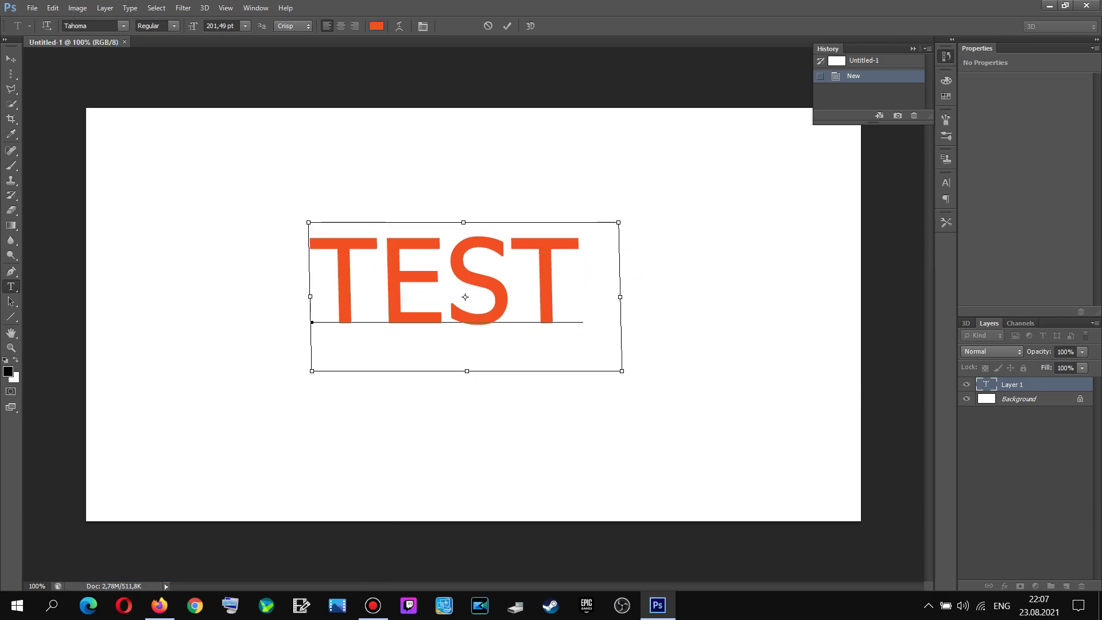
left_click_drag(309, 223, 313, 223)
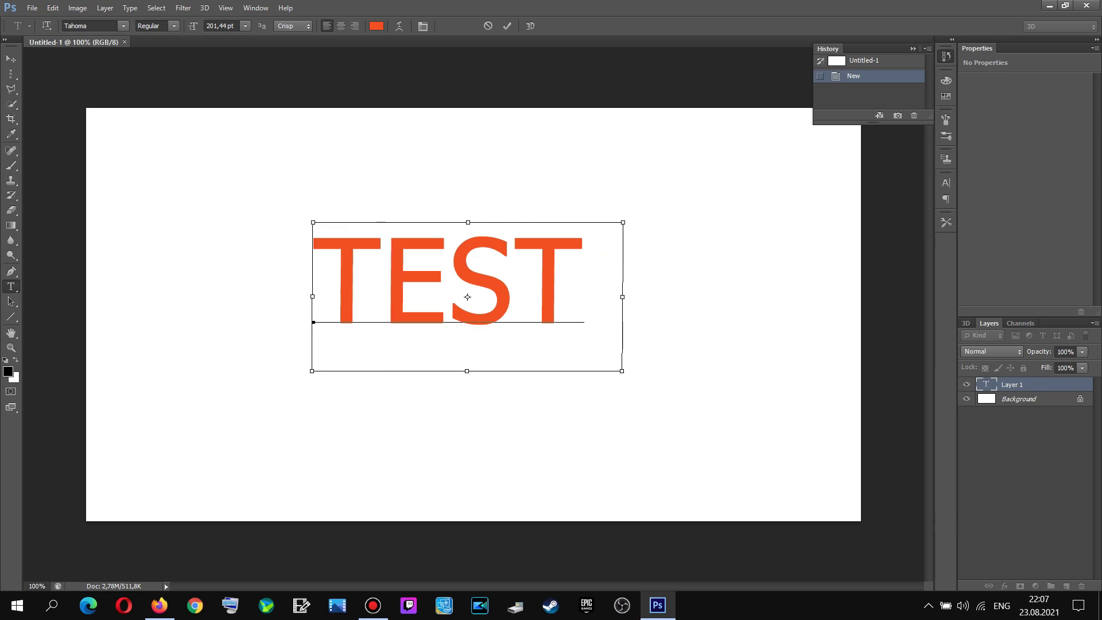
key("Right")
key("Right")
key("Right")
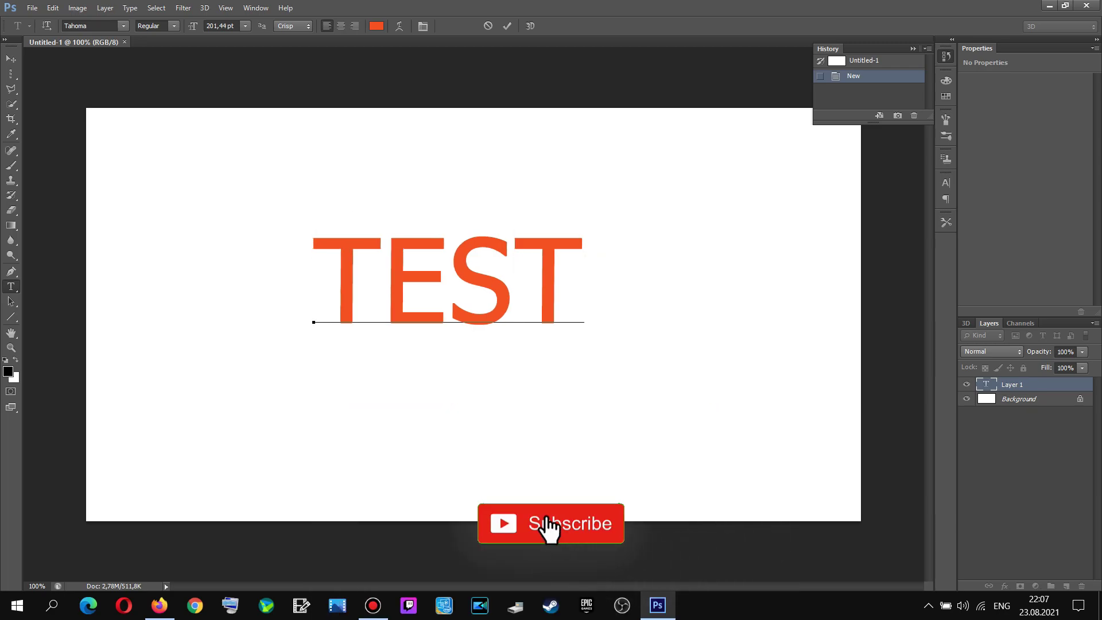
Apply a thin dark stroke preset from the Styles panel to the TEST layer
left_click(256, 7)
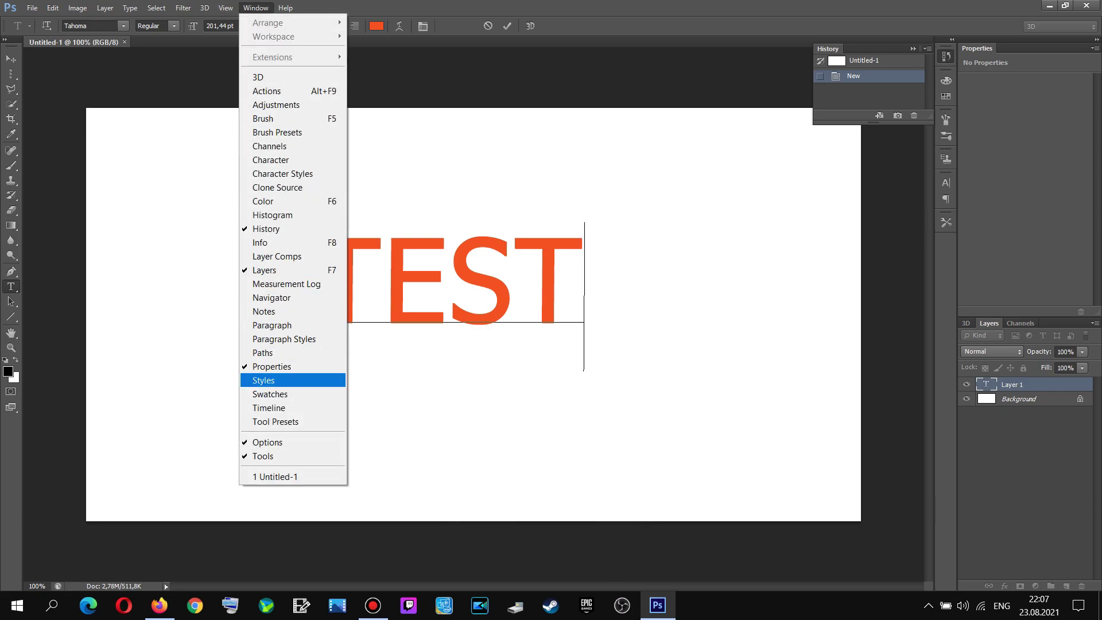
left_click(269, 380)
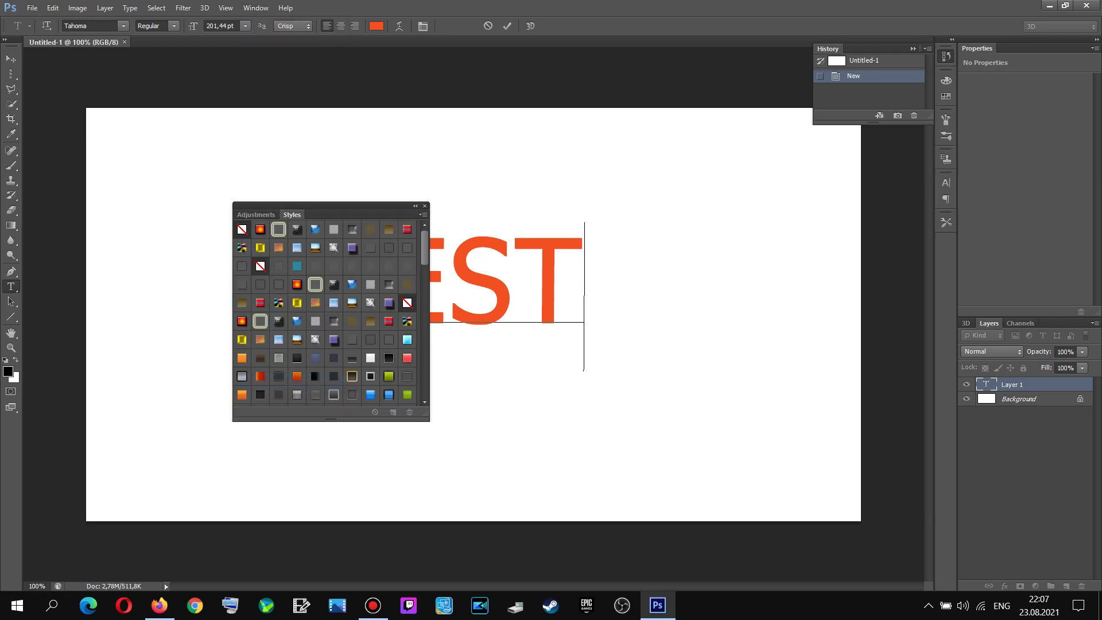
left_click(279, 376)
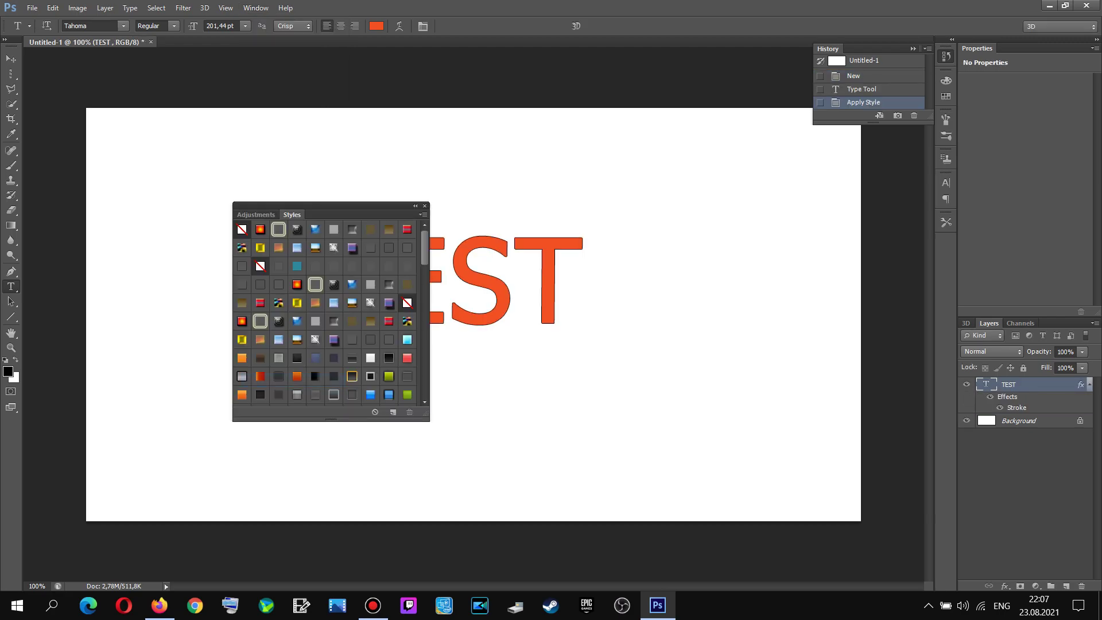
left_click(425, 206)
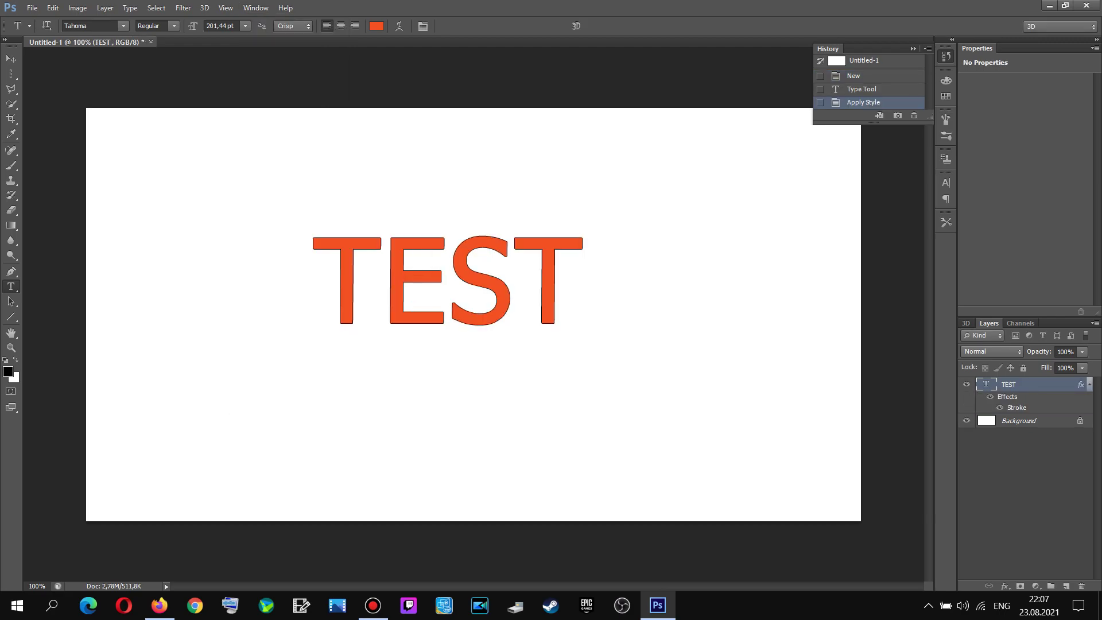
left_click(449, 276)
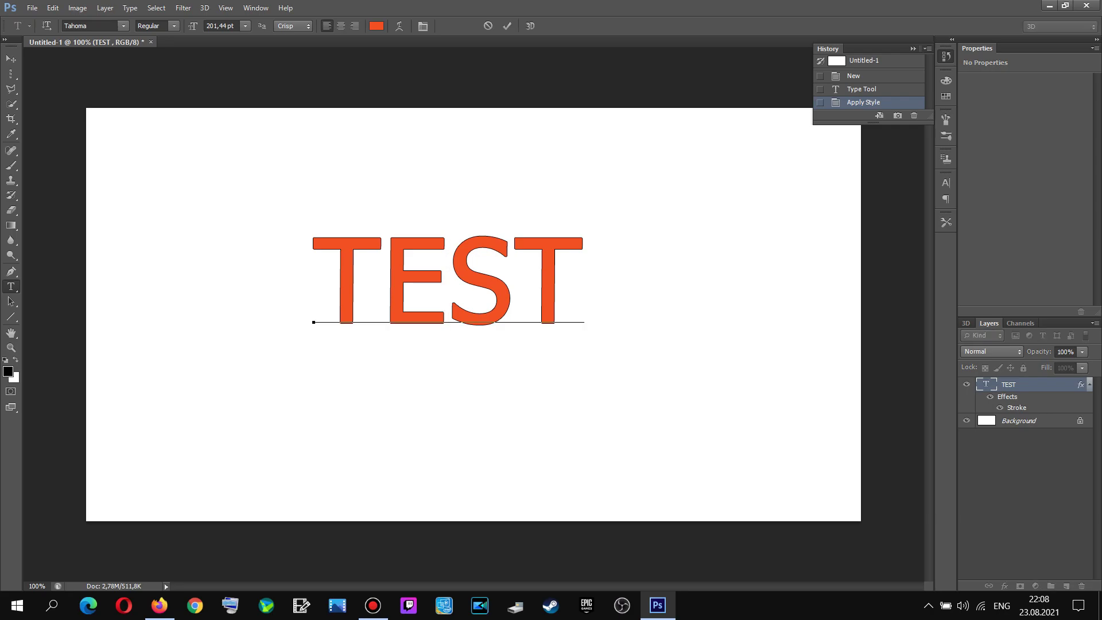
In the TEST layer style, turn off Inner Shadow and set the black Stroke size to 7 px
key("ctrl+Return")
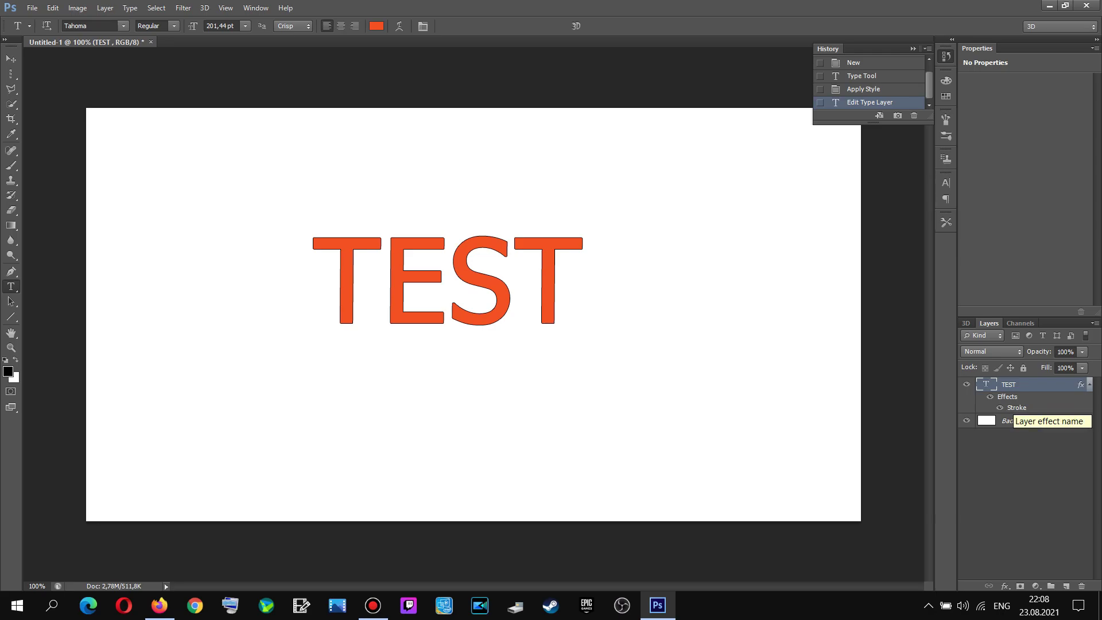
right_click(1013, 399)
left_click(1016, 408)
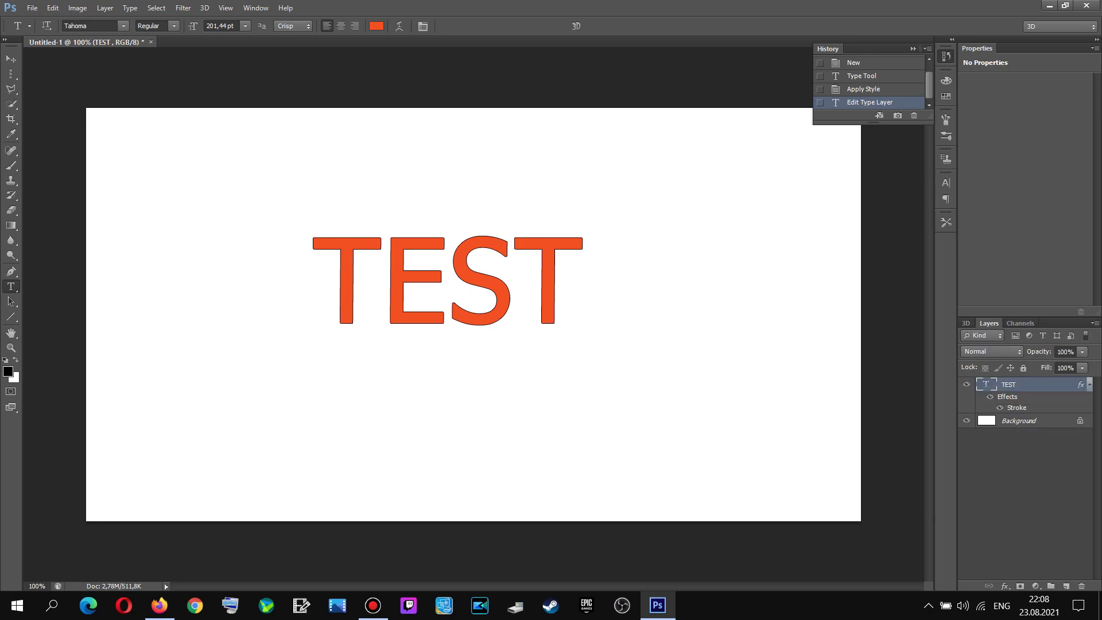
right_click(1016, 410)
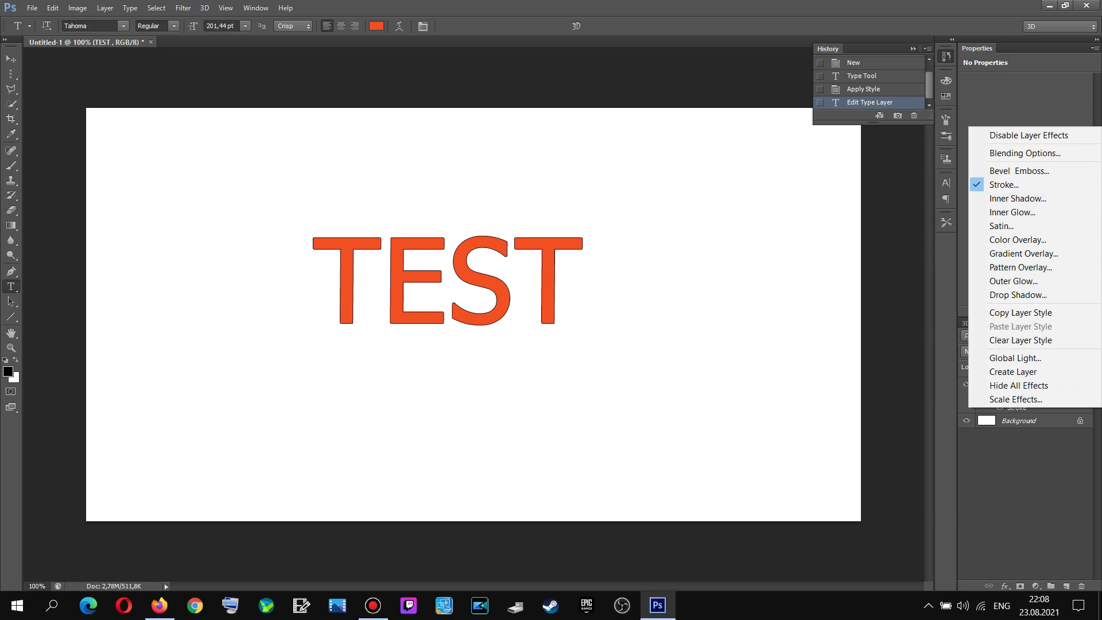
left_click(1017, 198)
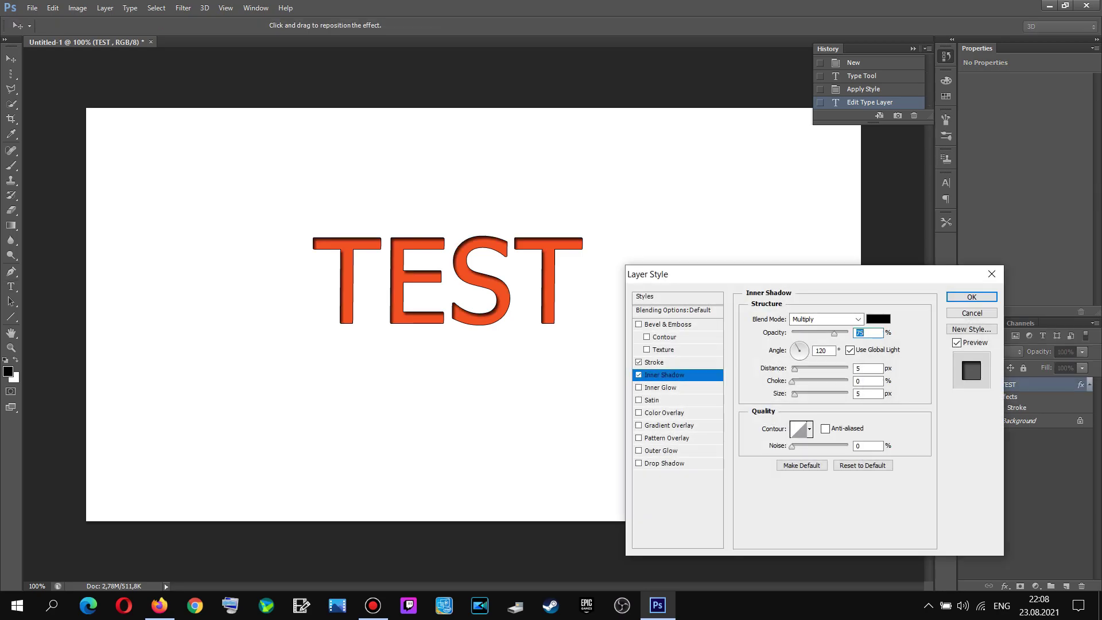
key("space")
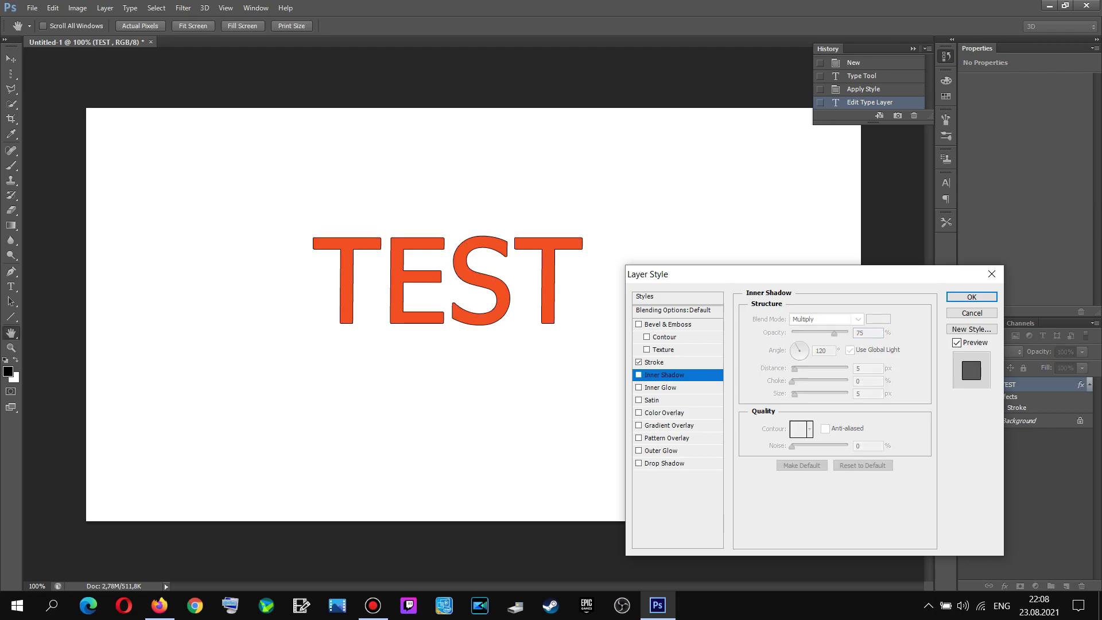
key("Up")
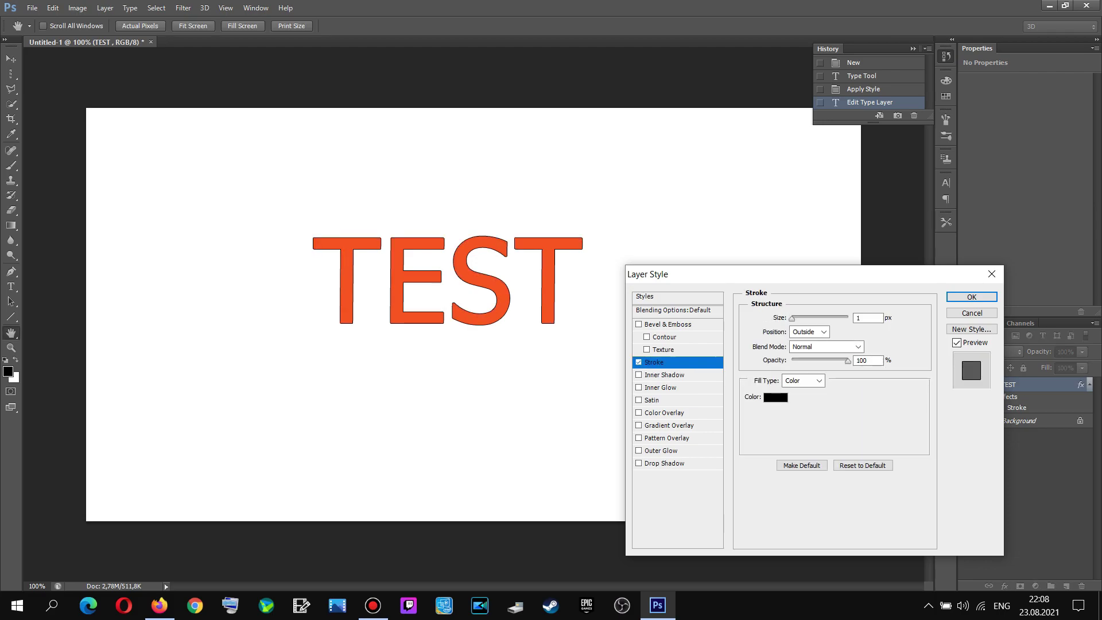
mouse_move(792, 318)
left_mouse_down()
mouse_move(808, 318)
mouse_move(798, 318)
left_mouse_up()
key("Down")
key("Down")
key("Down")
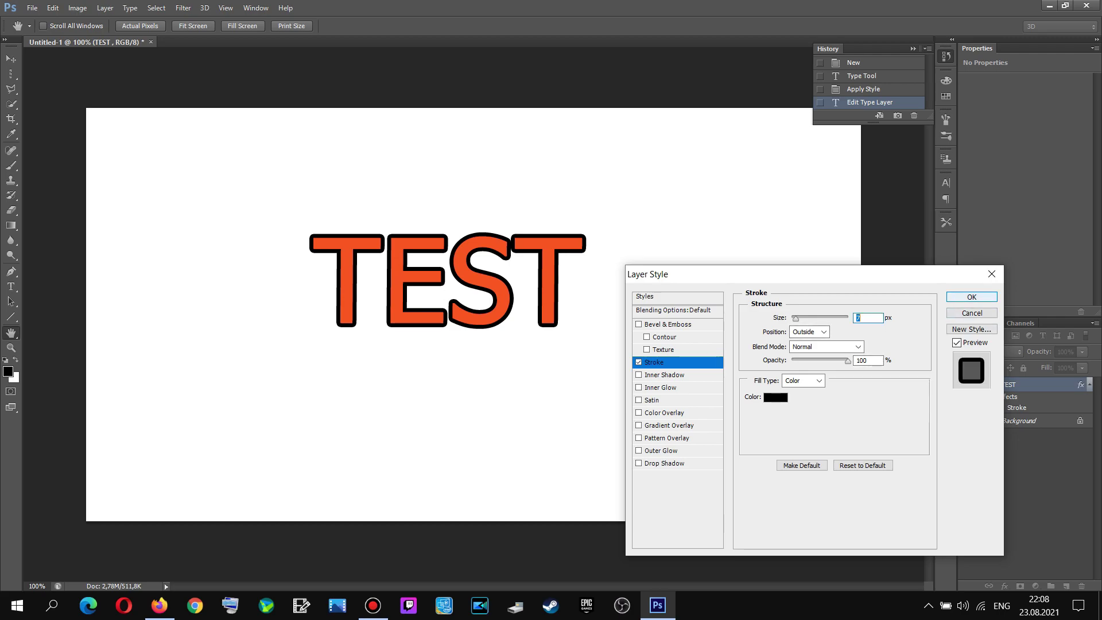
key("Return")
left_click(568, 275)
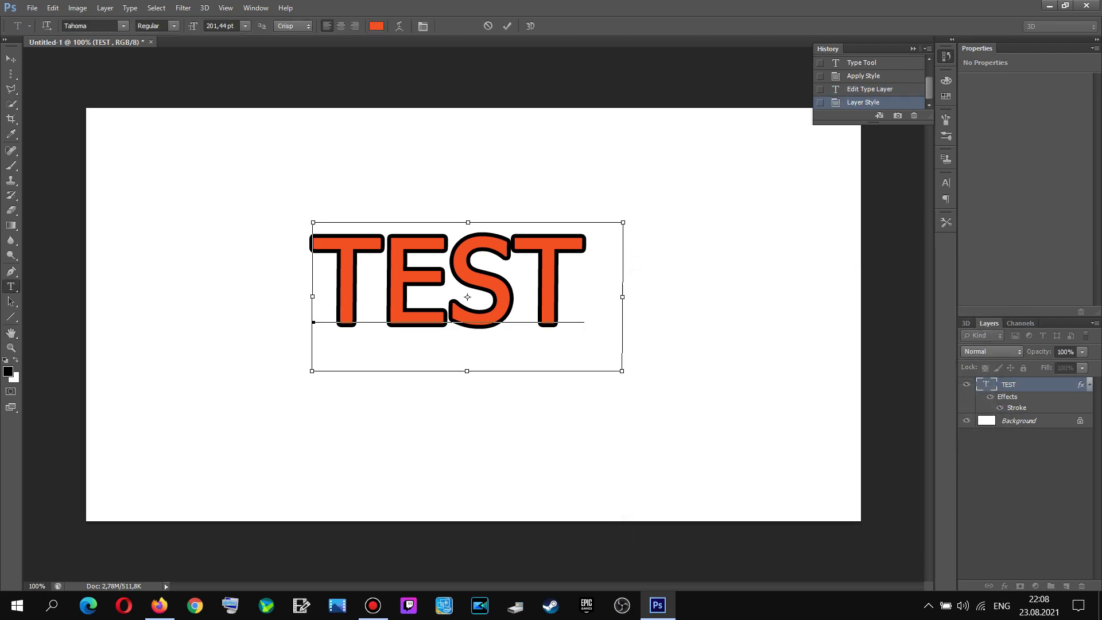
Enlarge the stroked TEST text to about 243.55 pt and center it on the canvas
left_click_drag(623, 371, 687, 402)
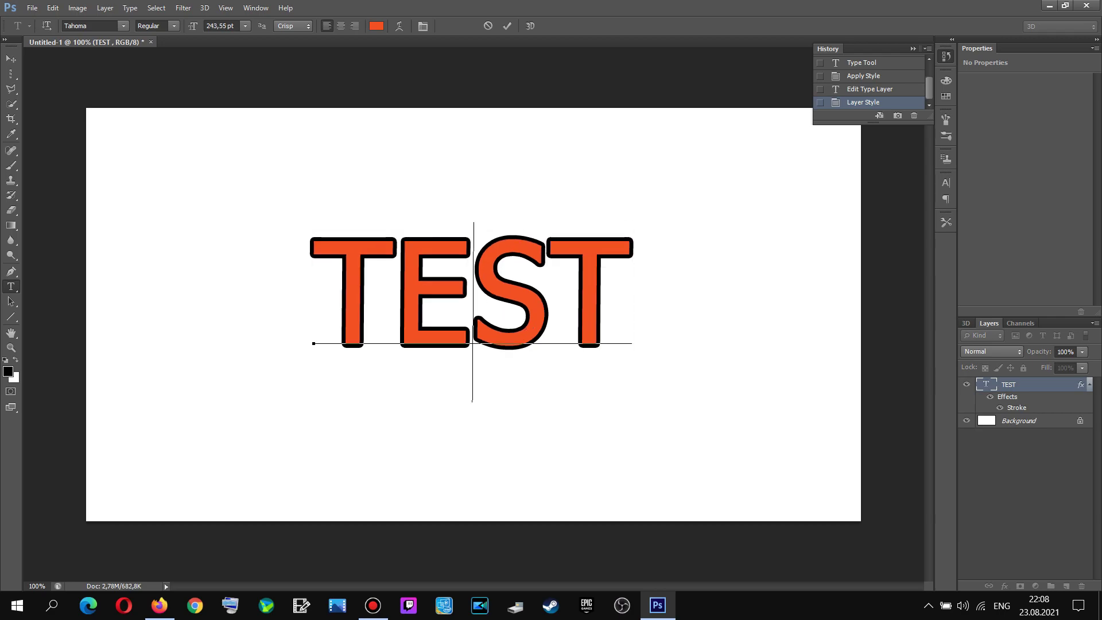
left_click_drag(505, 244, 476, 241)
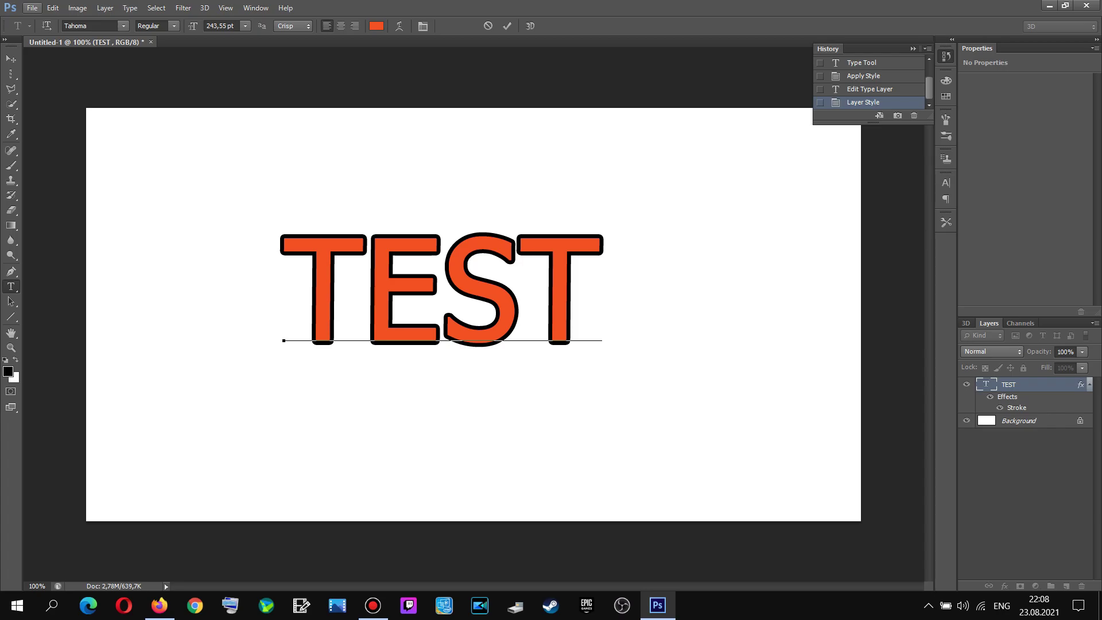
key("ctrl")
left_click_drag(465, 309, 485, 321)
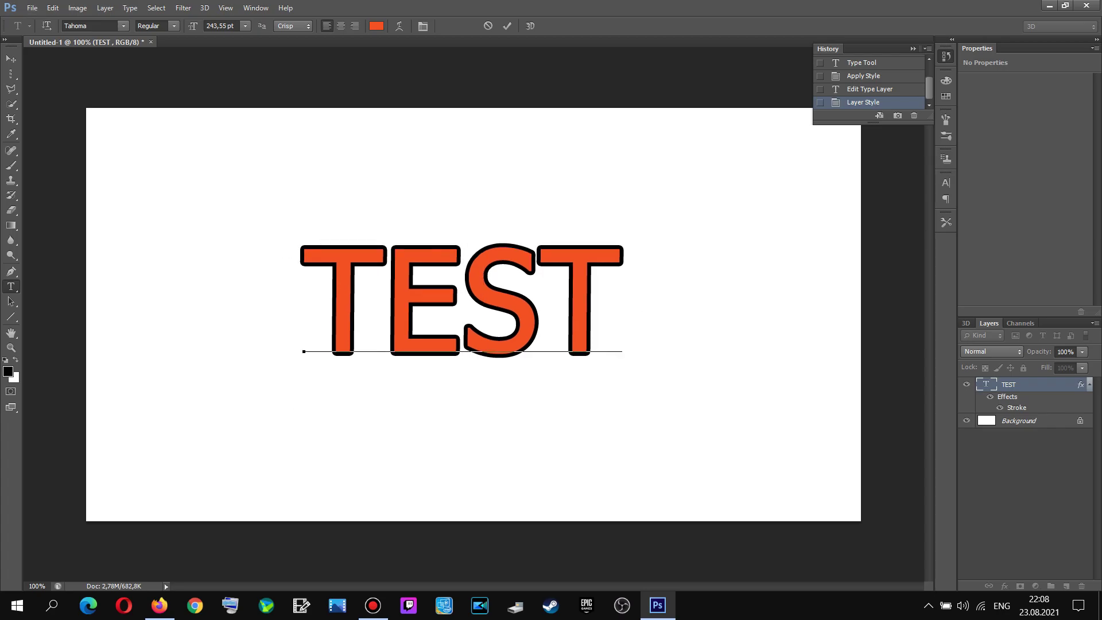
left_click(32, 8)
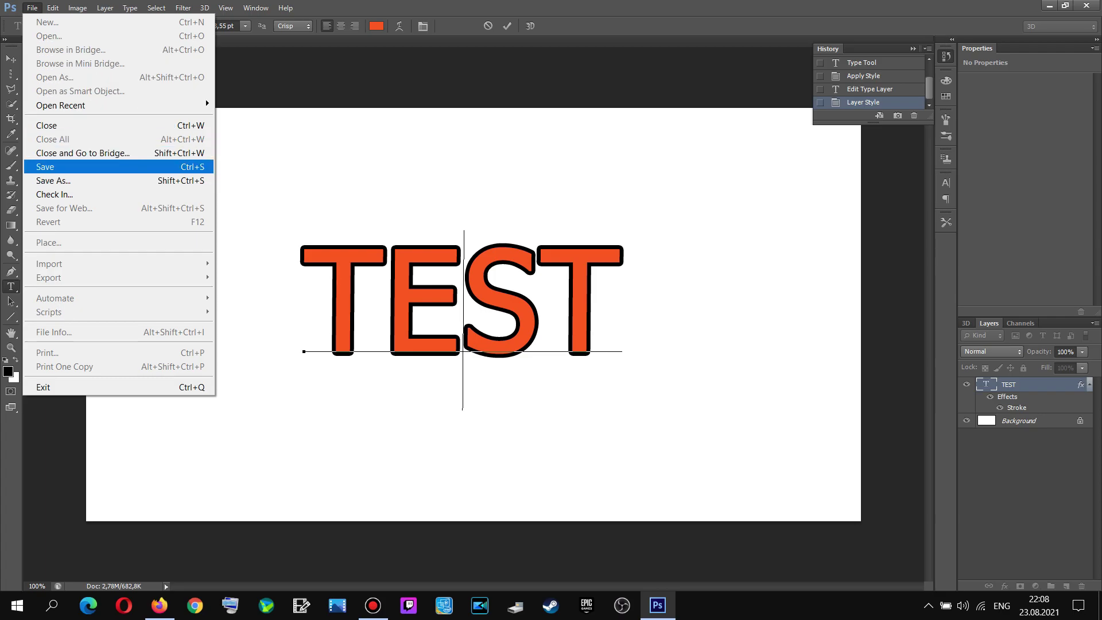
Save a JPEG copy named Untitled-1.jpg at Maximum quality
left_click(86, 167)
left_click(655, 348)
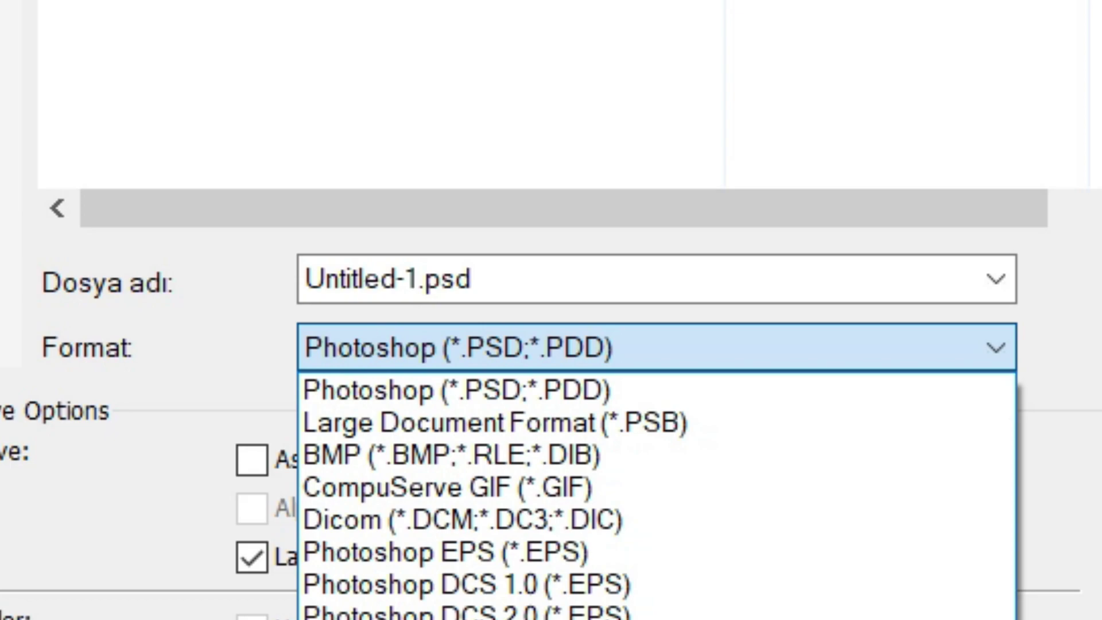
left_click(459, 617)
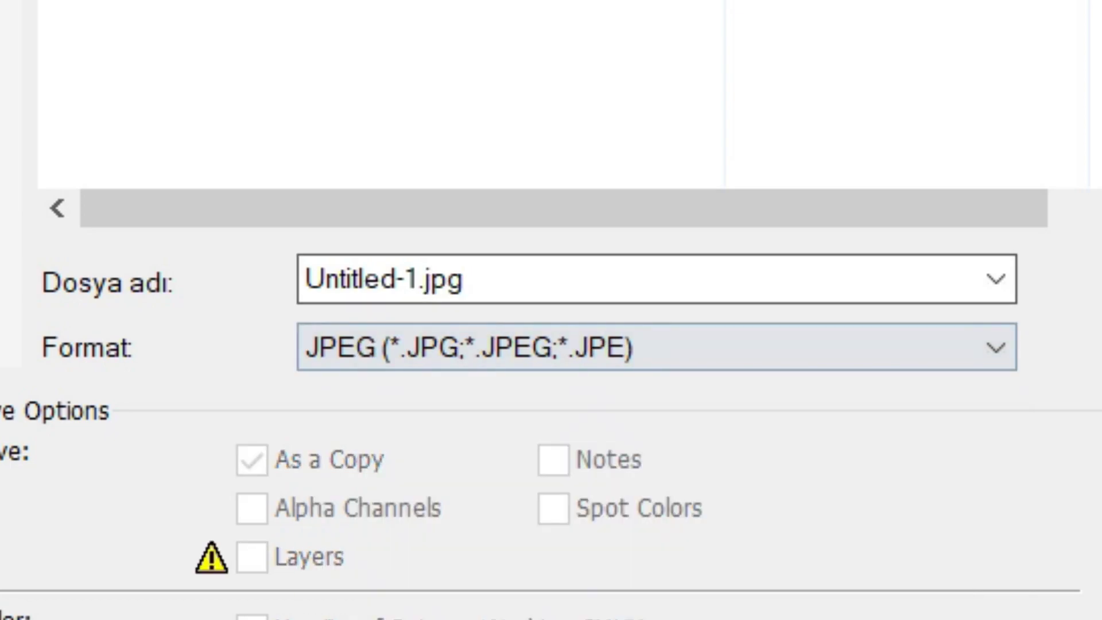
key("Return")
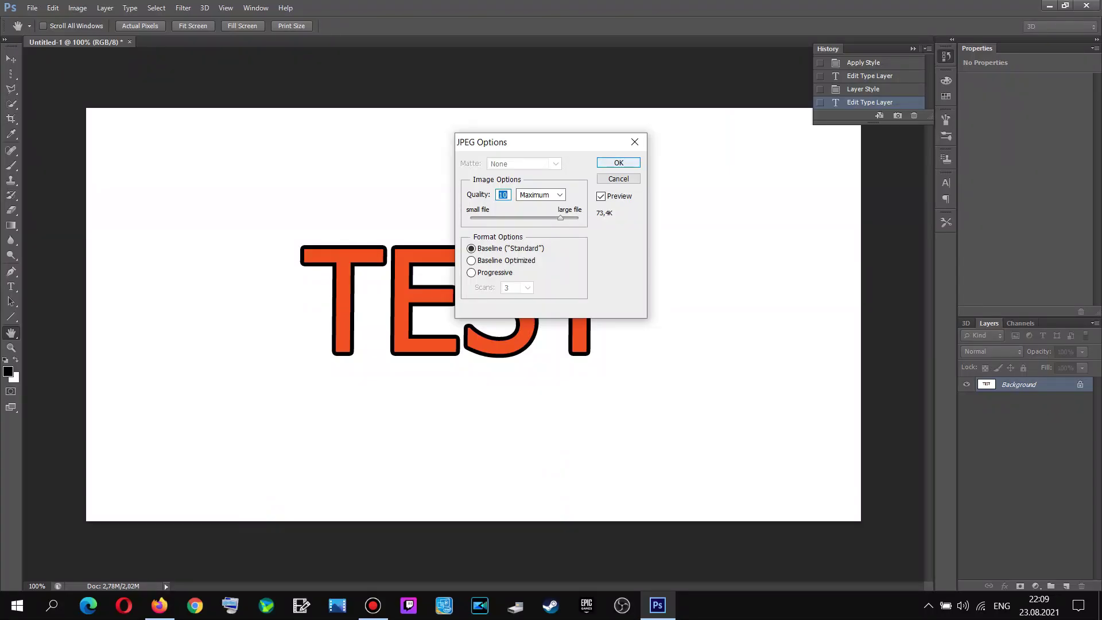
key("Return")
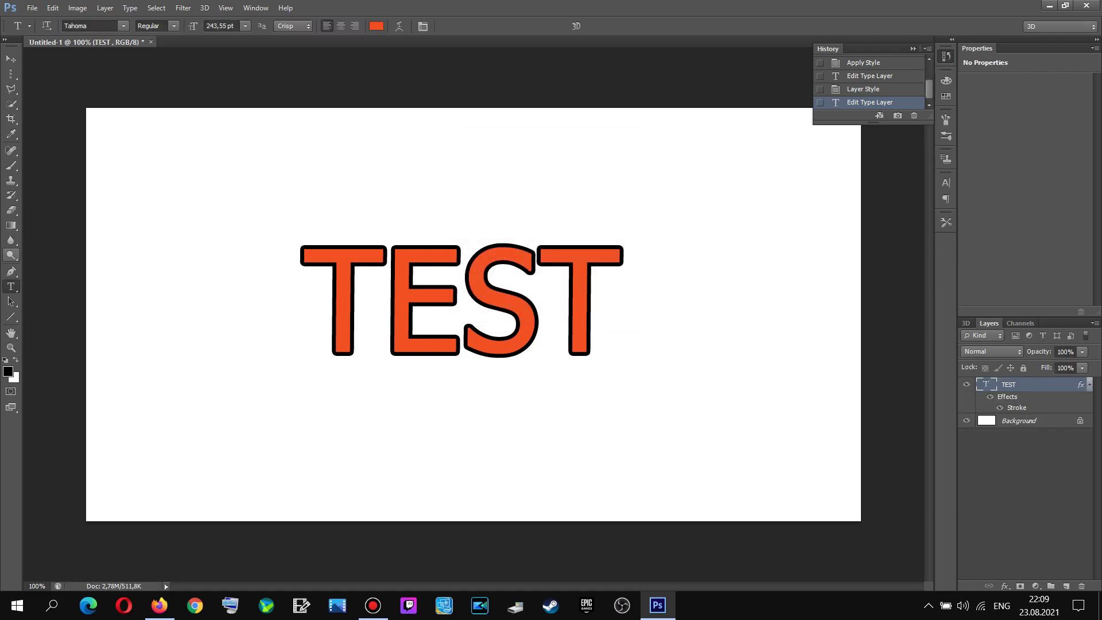
Try erasing on the TEST text, declining to rasterize the type layer
left_click(11, 209)
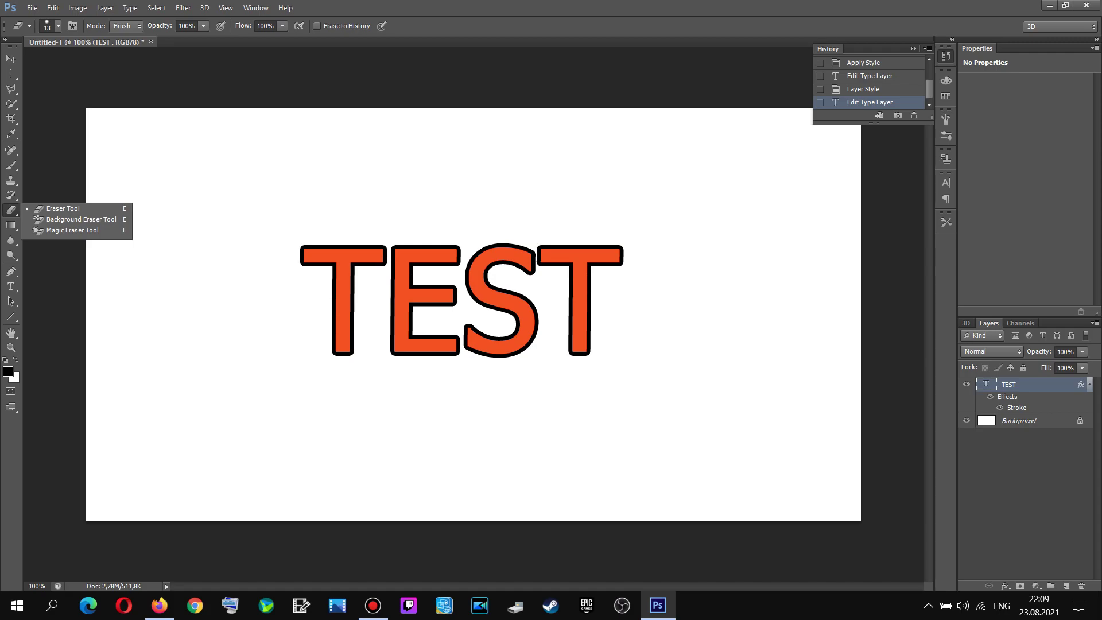
key("Escape")
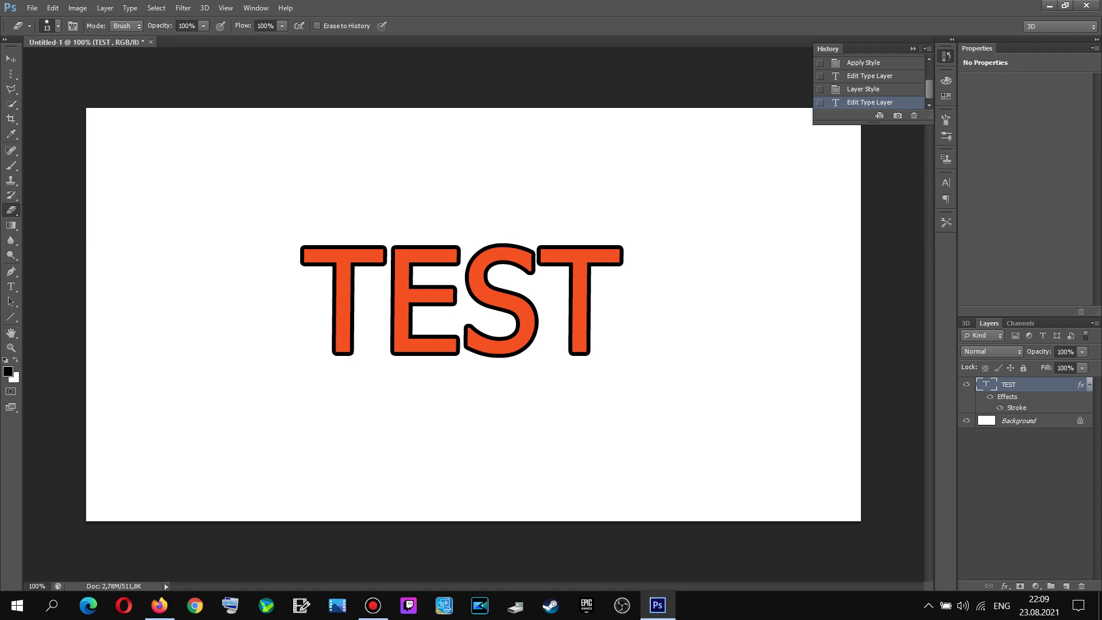
left_click(551, 209)
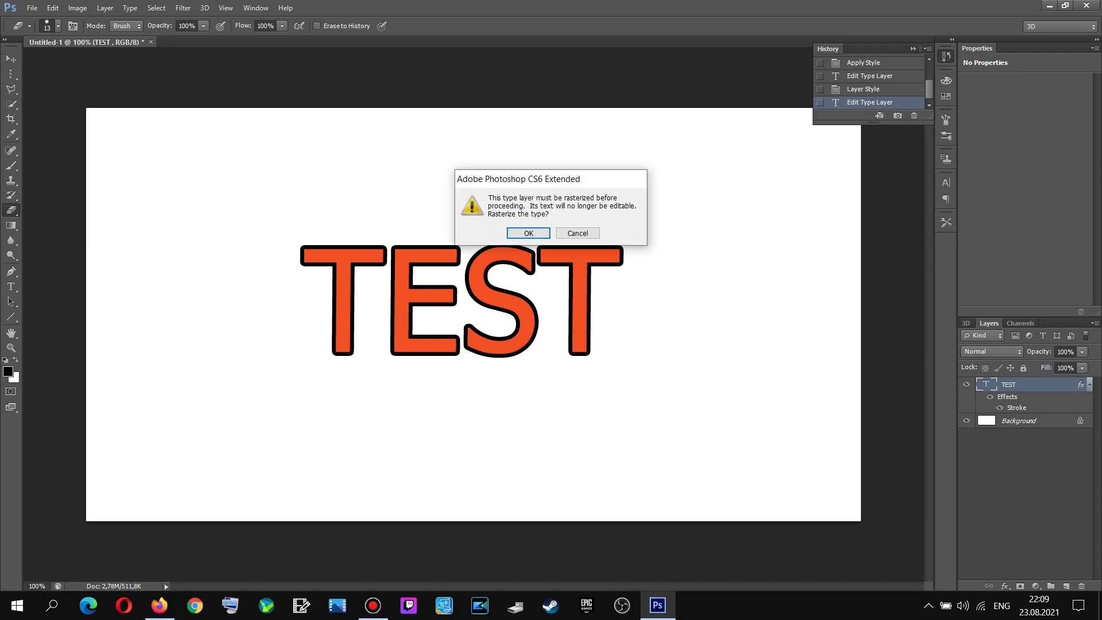
key("Tab")
key("Return")
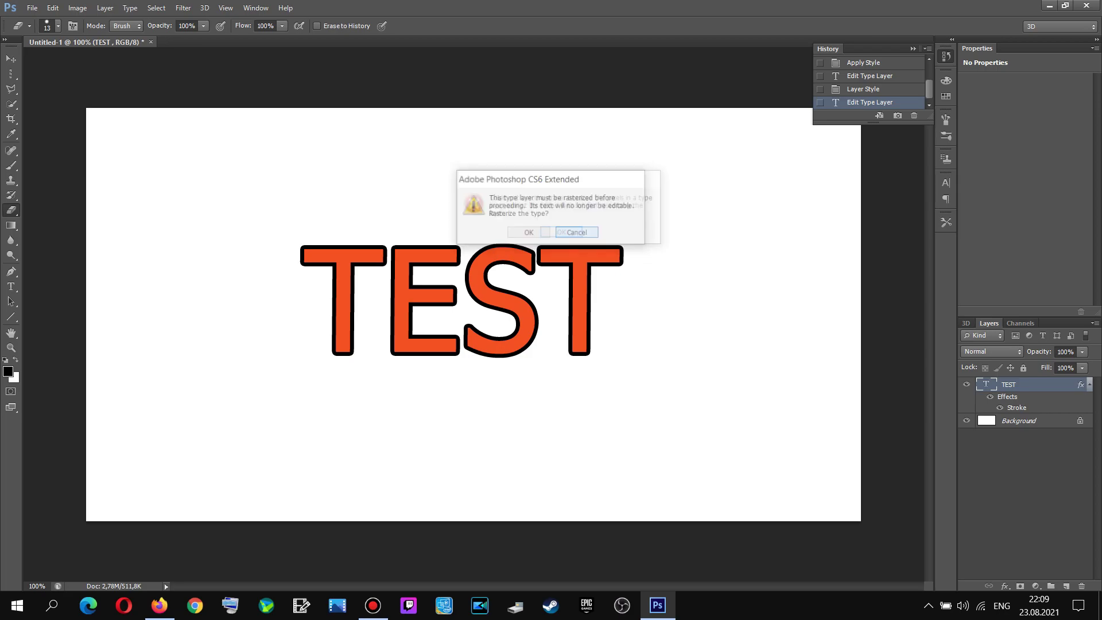
left_click(561, 233)
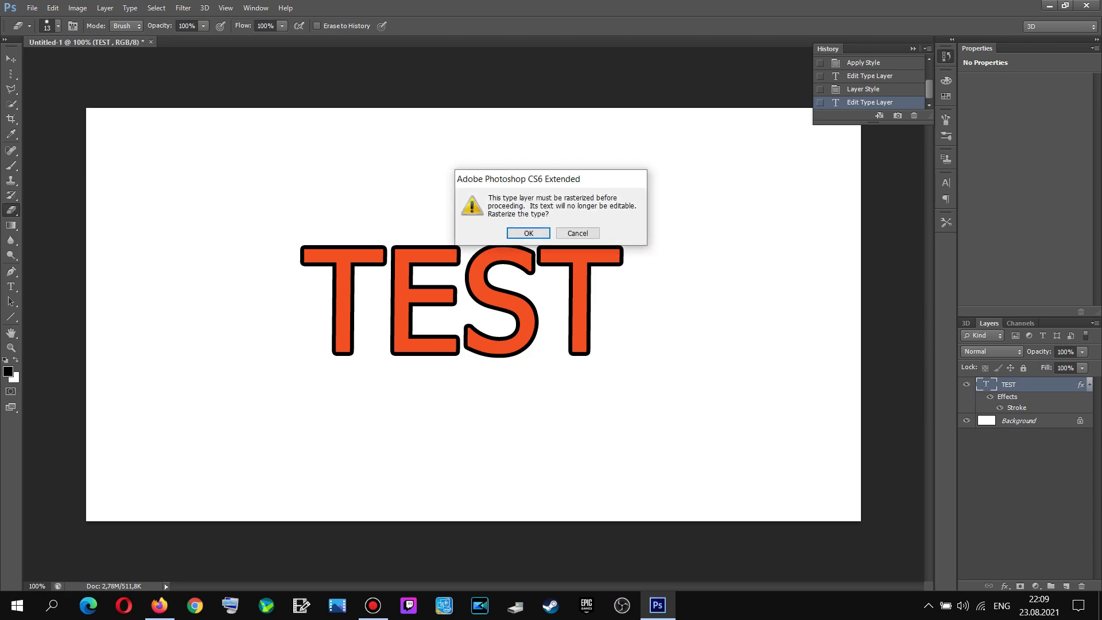
key("Tab")
key("Return")
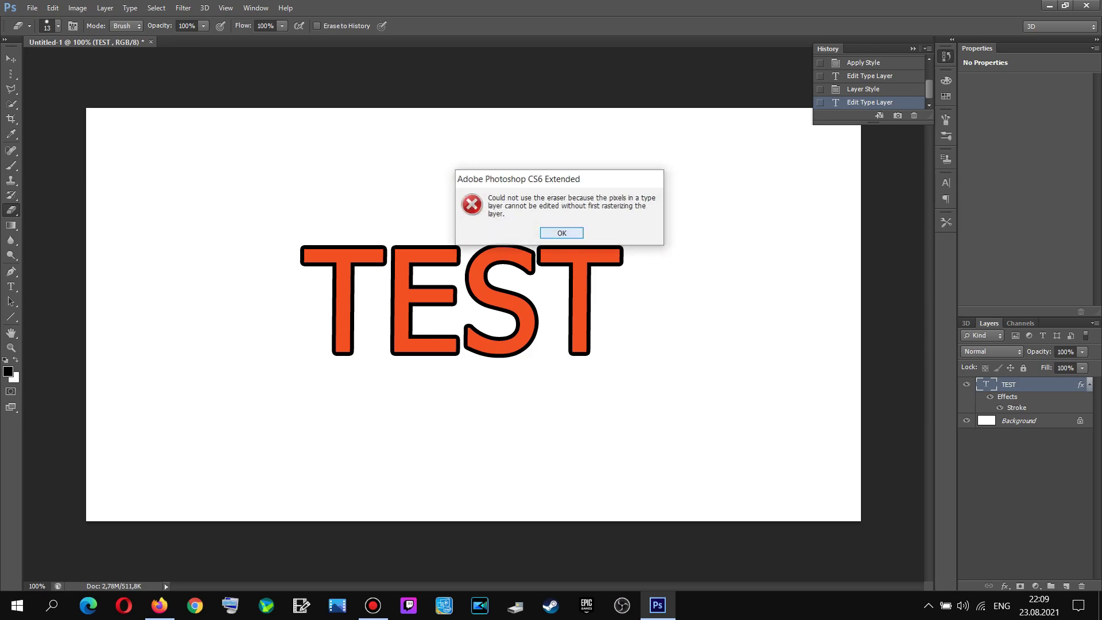
key("Return")
key("alt+f")
Open Untitled-1.jpg in its own tab and try the Eraser on the flattened logo
key("Down")
key("Down")
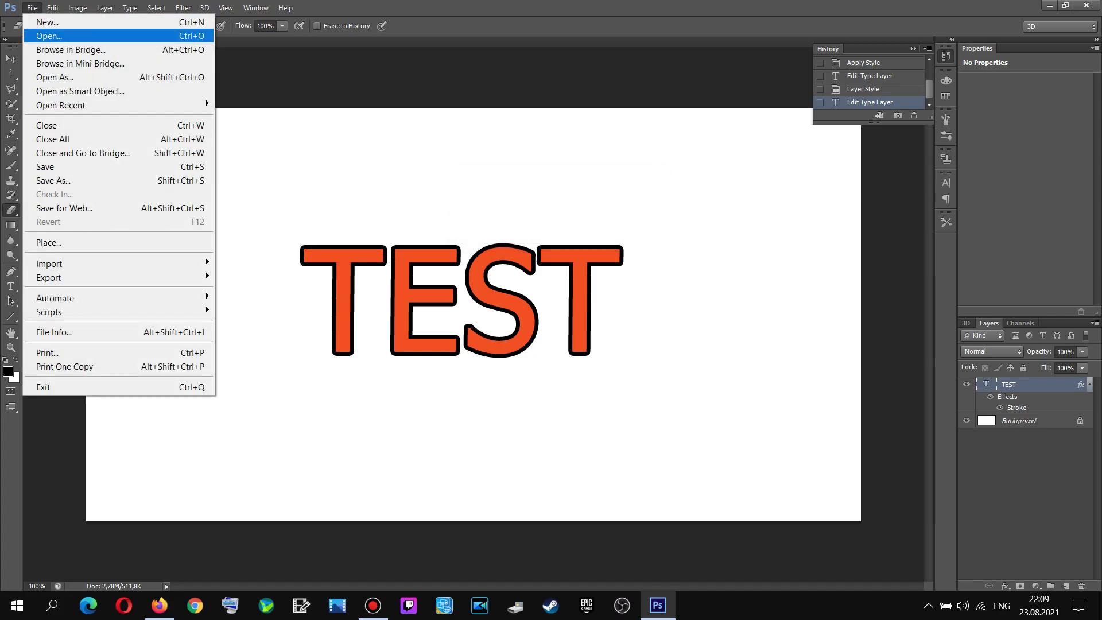
key("Return")
key("Return")
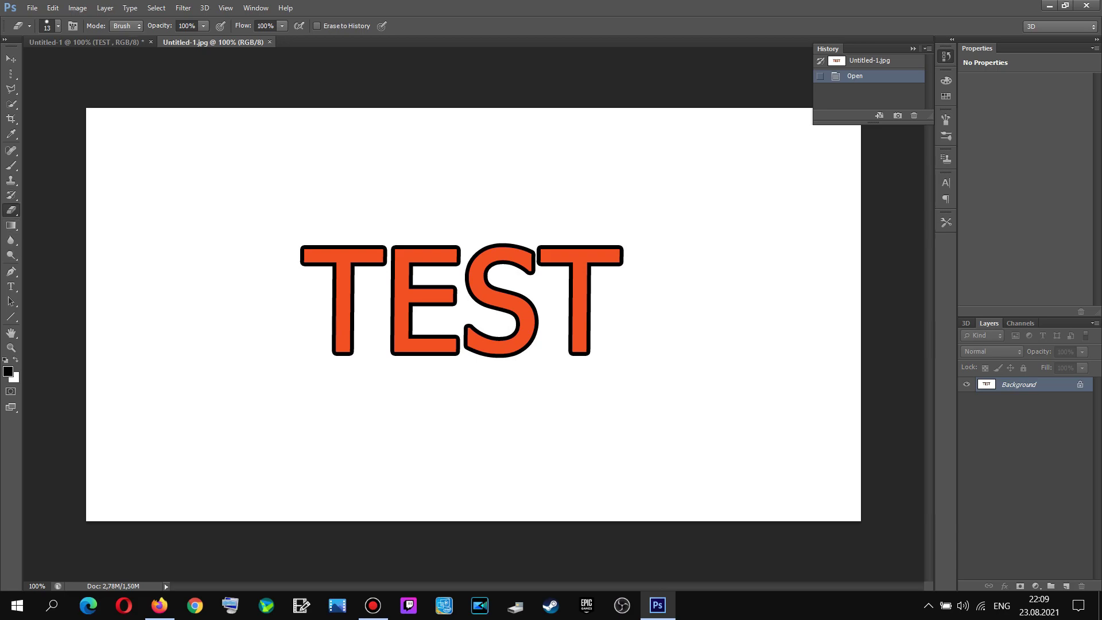
right_click(11, 210)
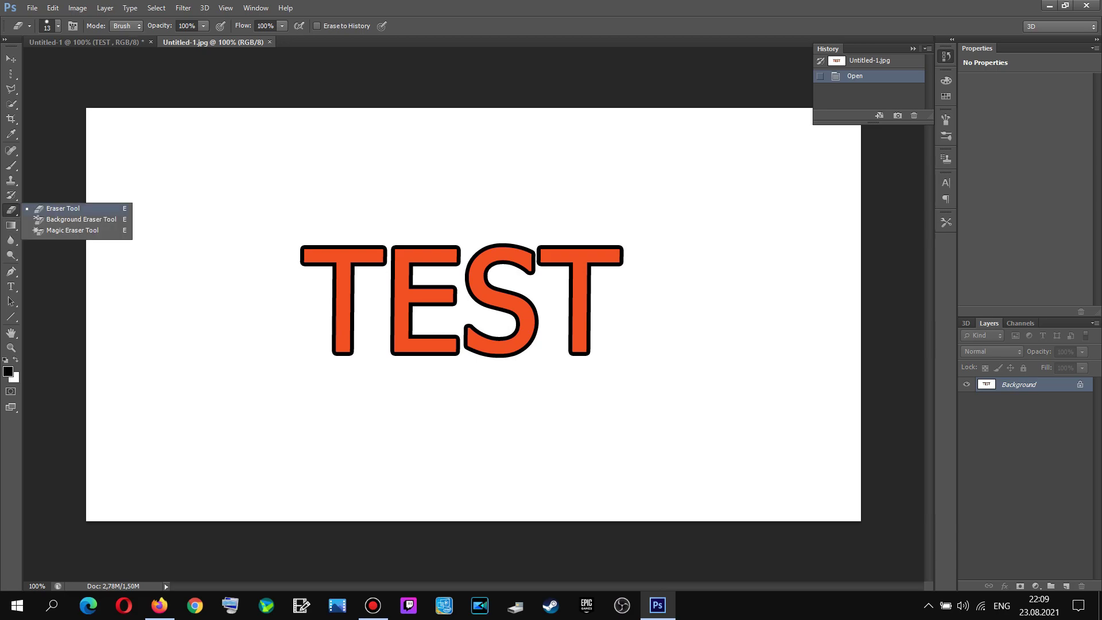
left_click(63, 209)
left_click(775, 282)
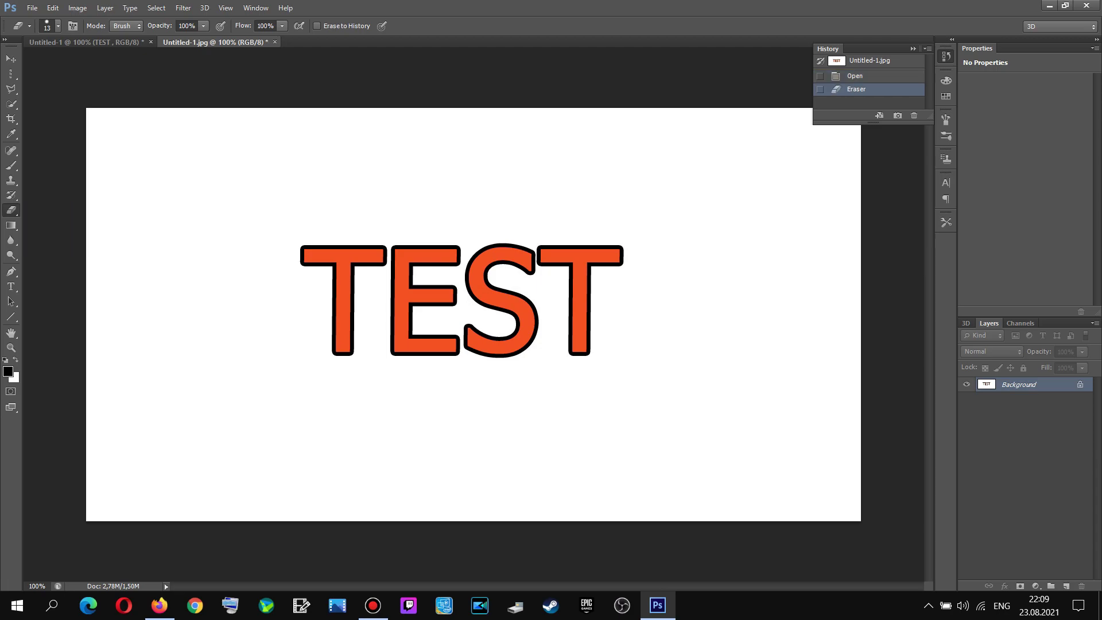
right_click(11, 210)
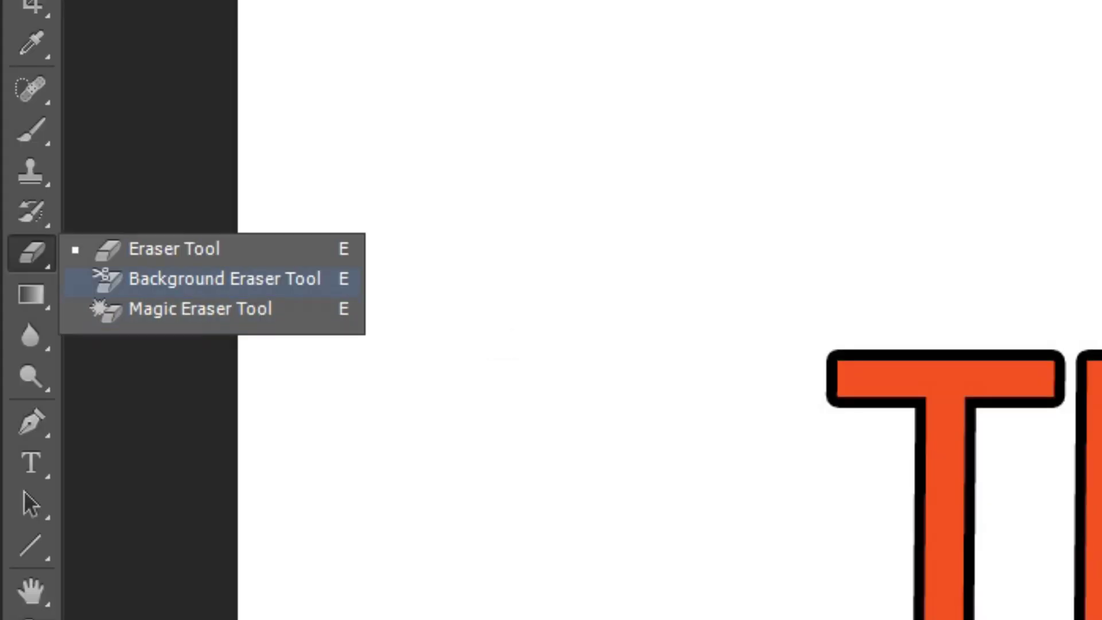
Erase Untitled-1.jpg's white background with the Magic Eraser, leaving TEST on transparency
left_click(201, 308)
left_click(747, 173)
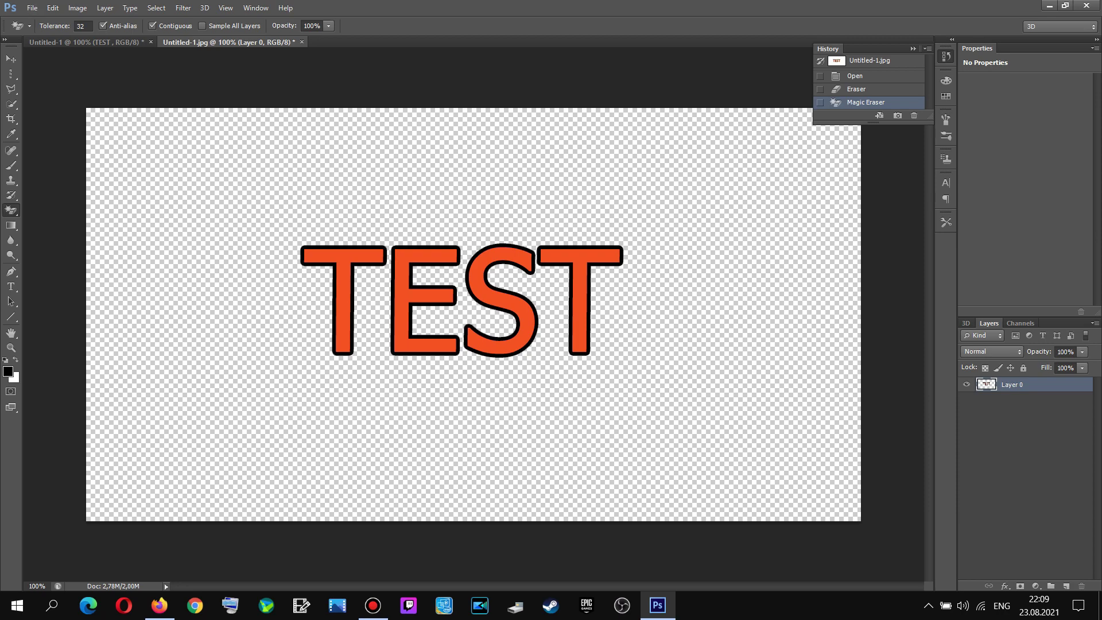
left_click(32, 7)
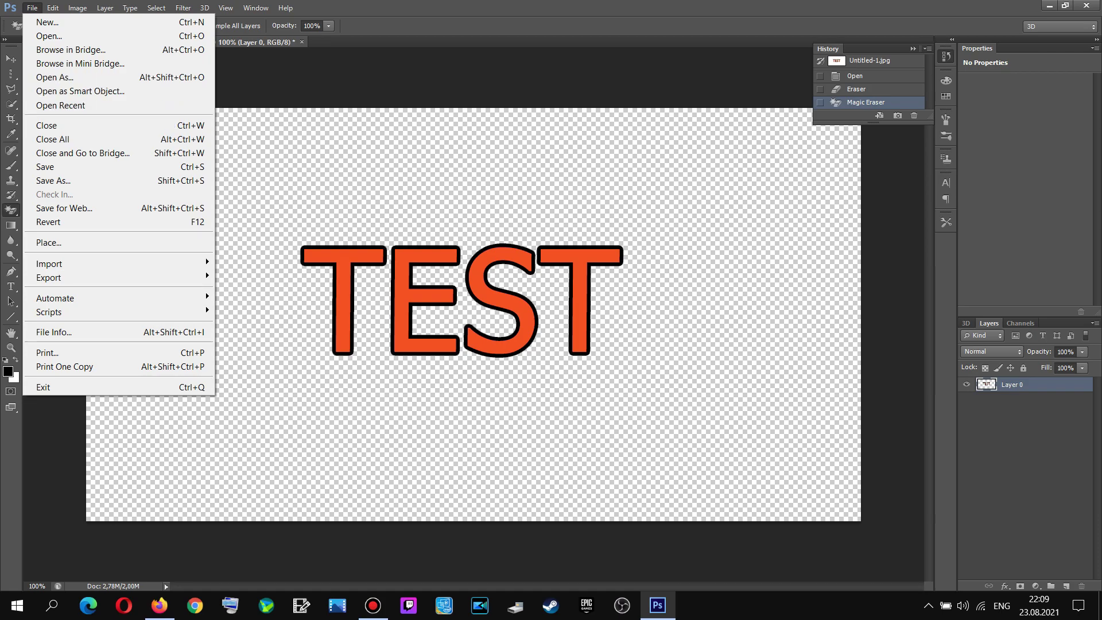
Save the transparent logo as LOGOTEST.png, accepting the default PNG options
left_click(53, 180)
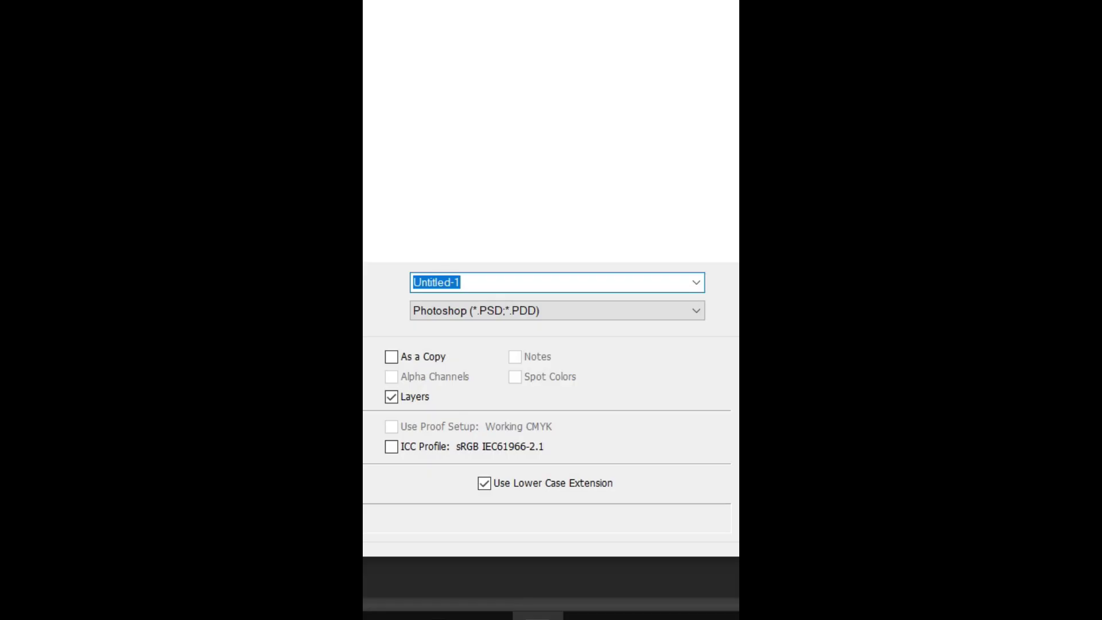
type("LOGOT")
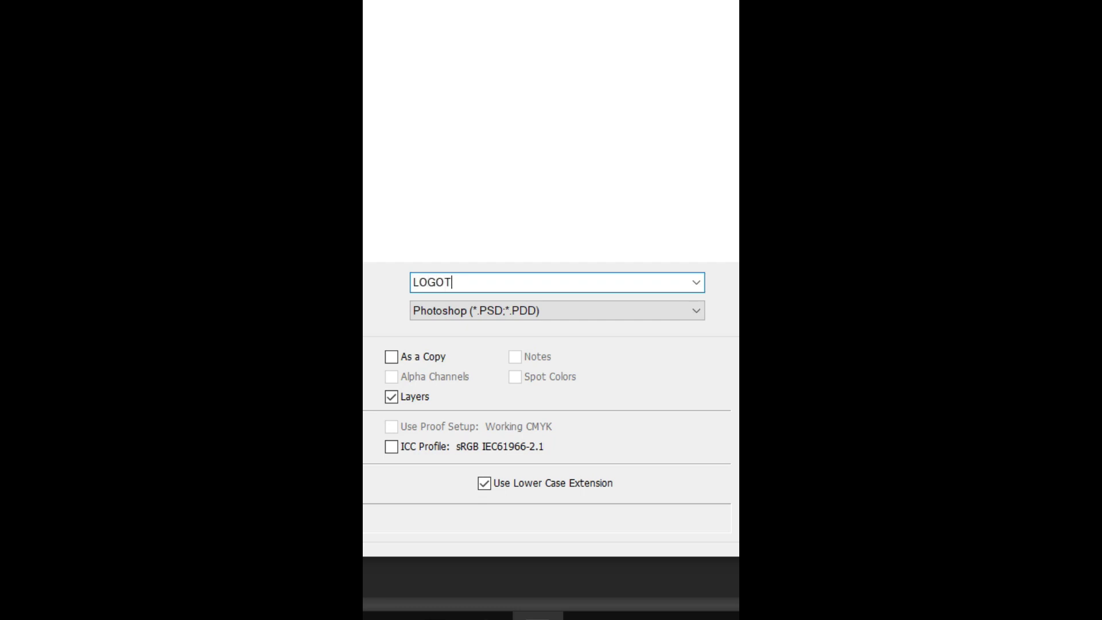
type("EST")
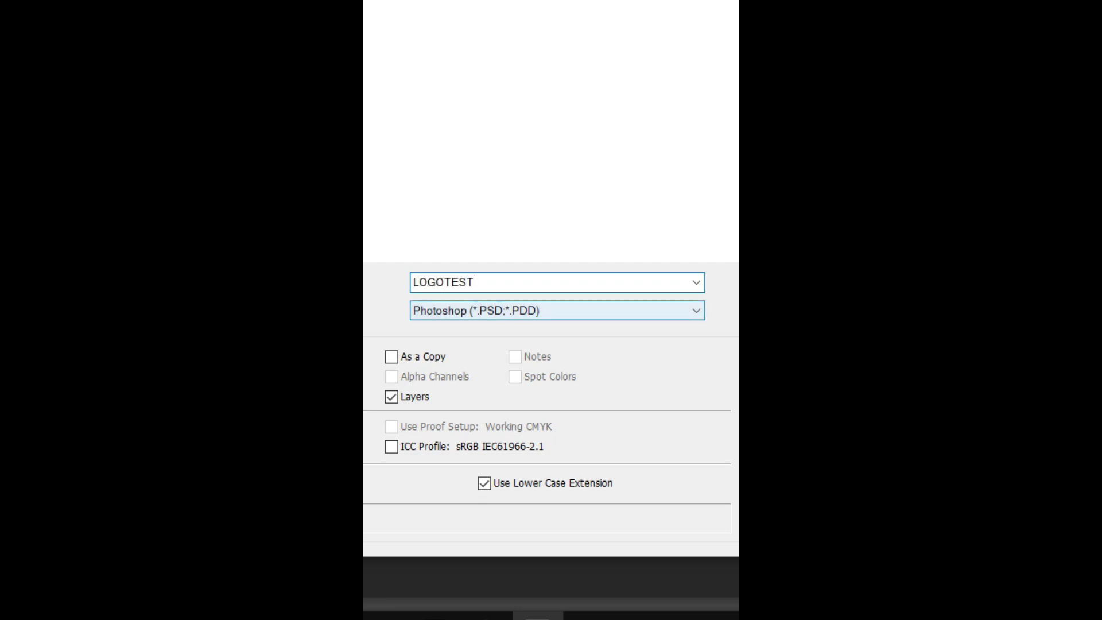
left_click(557, 311)
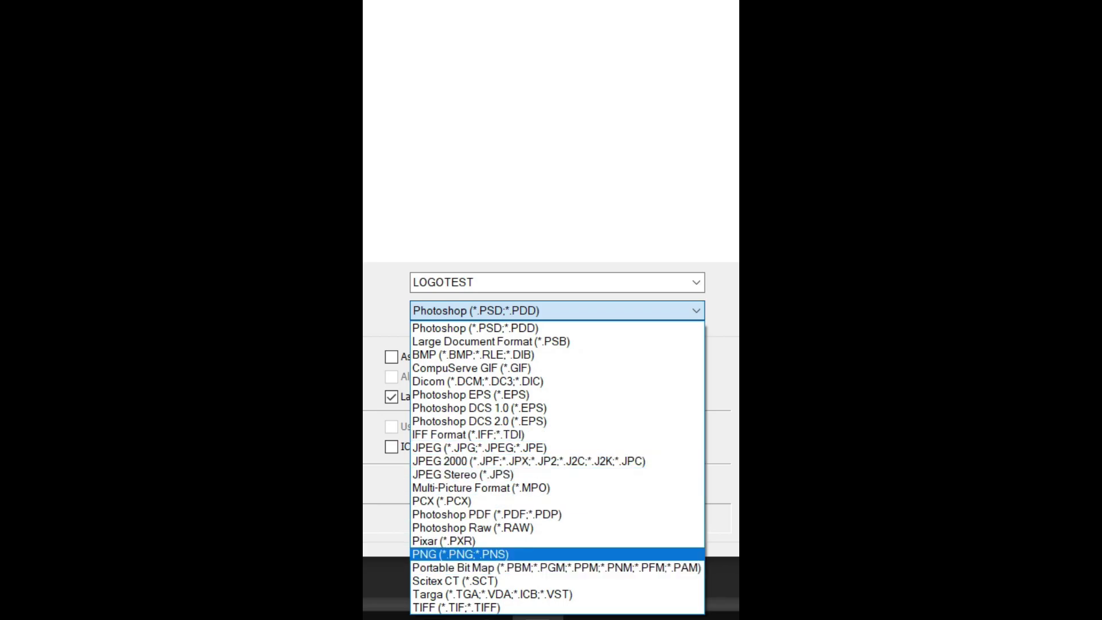
left_click(459, 555)
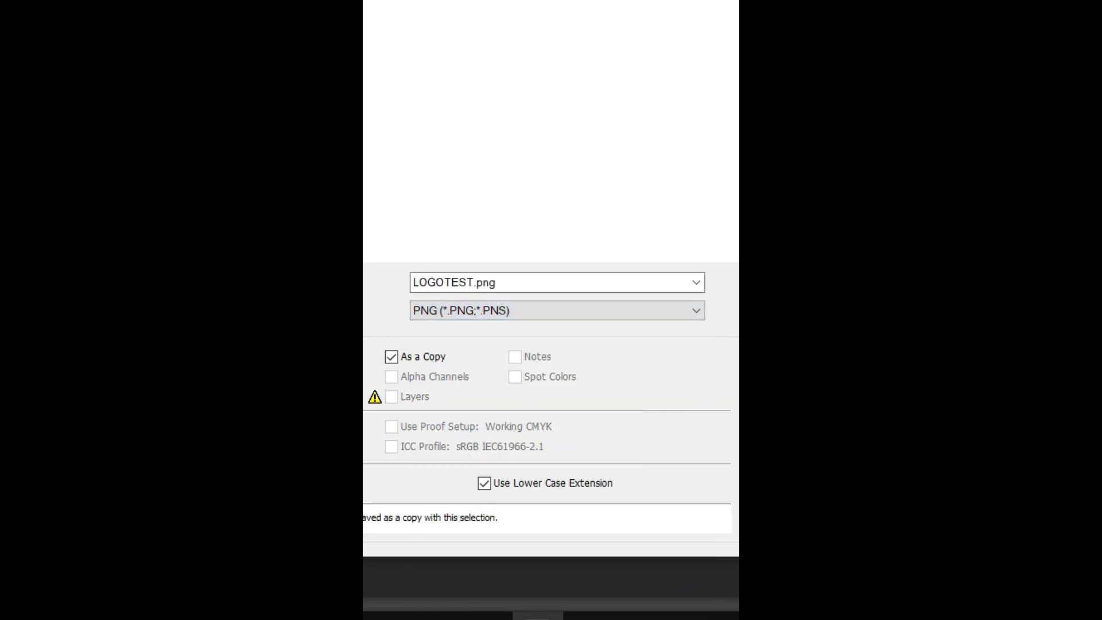
key("Return")
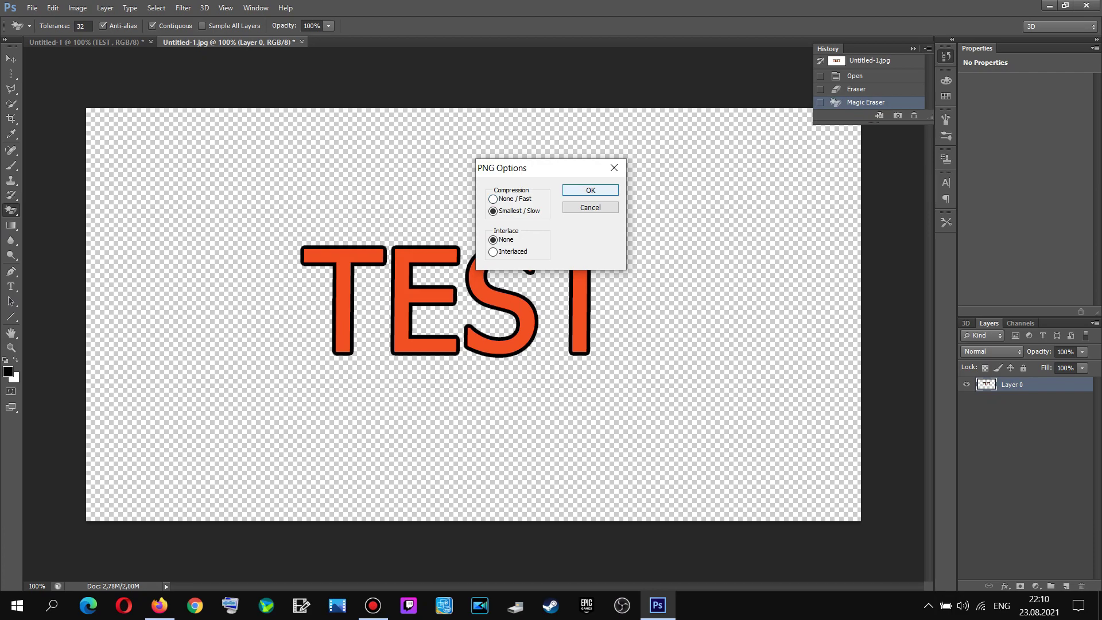
left_click(590, 190)
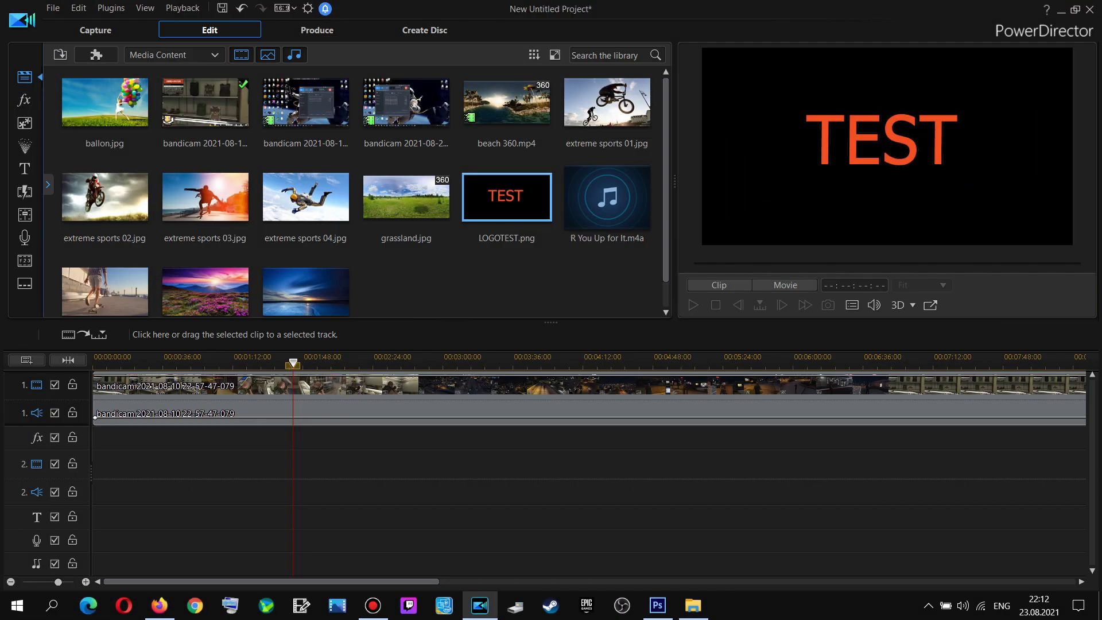
Place LOGOTEST.png on track 2 at 00:01:42:24 and stretch it to 00:05:41:08
left_click_drag(297, 464, 298, 464)
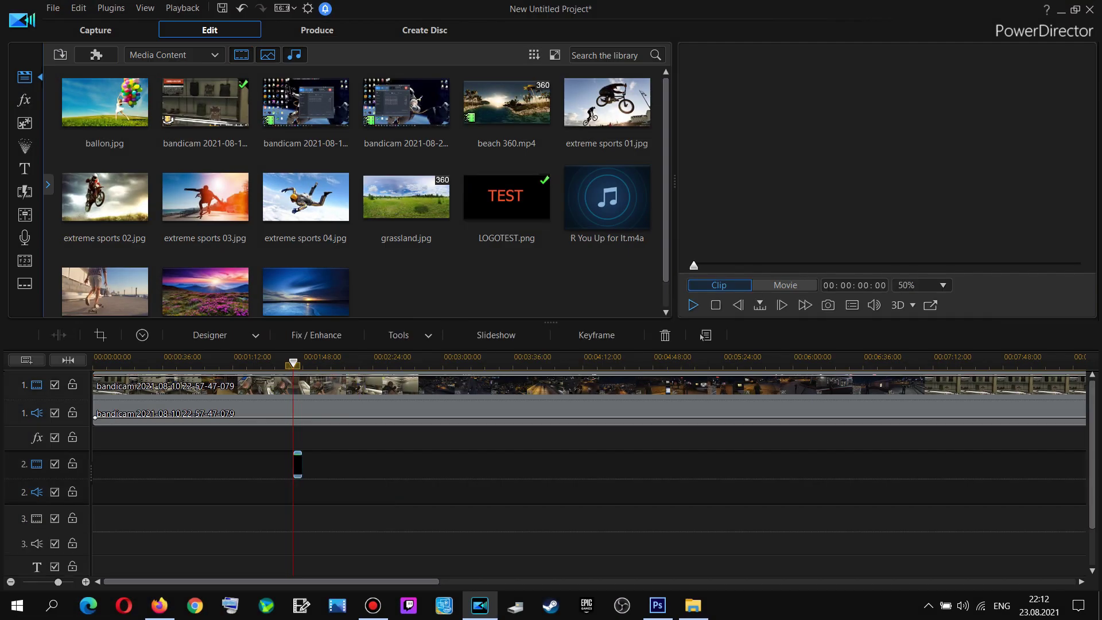
key("space")
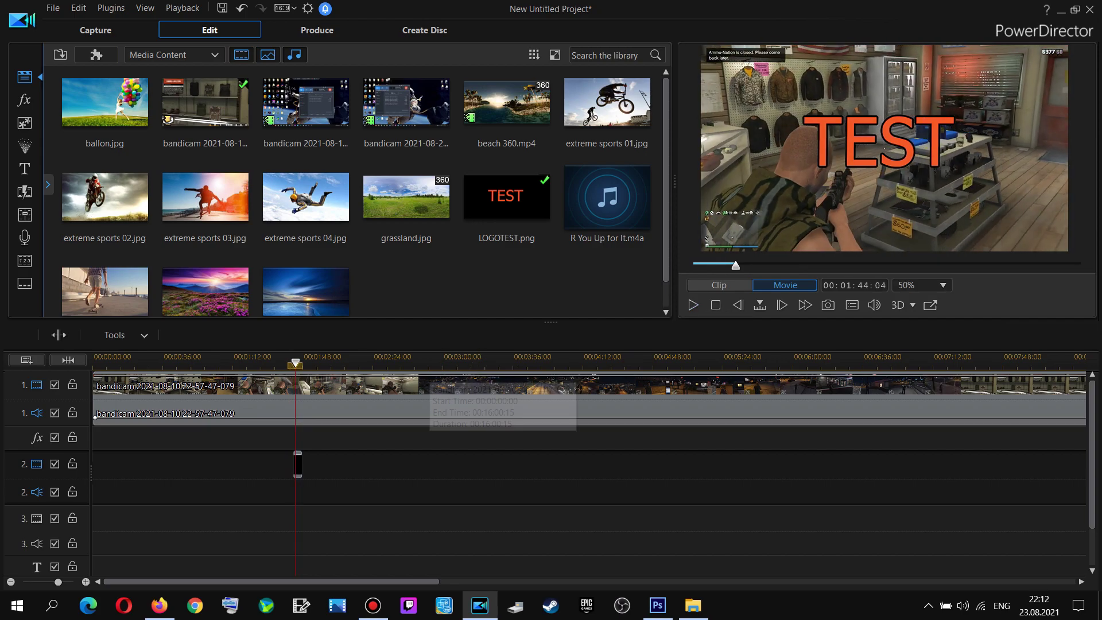
left_click(298, 464)
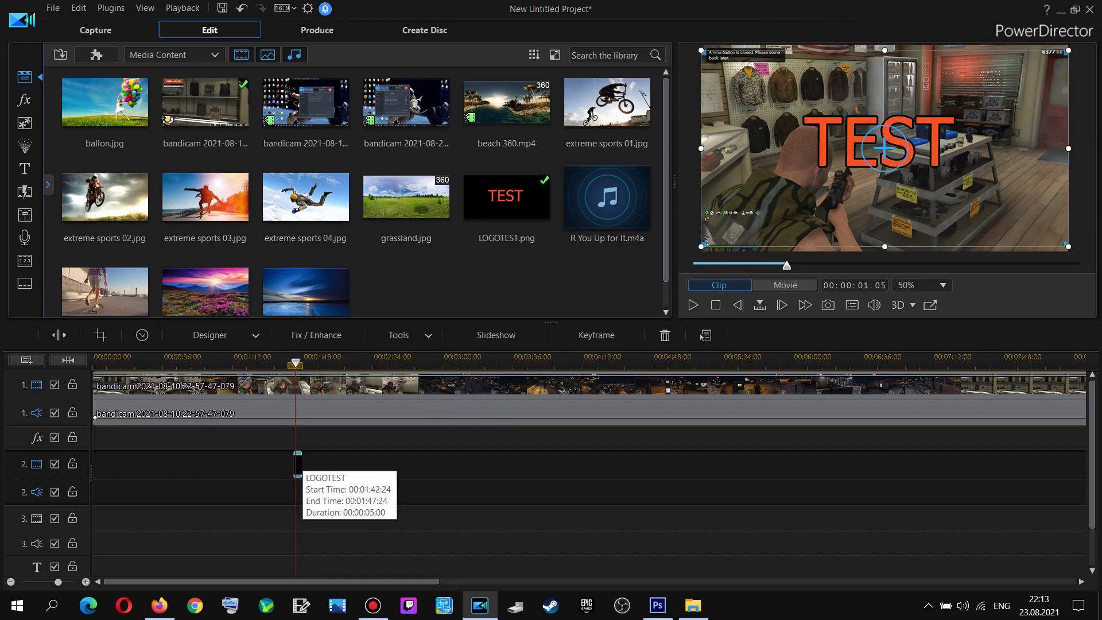
left_click_drag(299, 464, 957, 463)
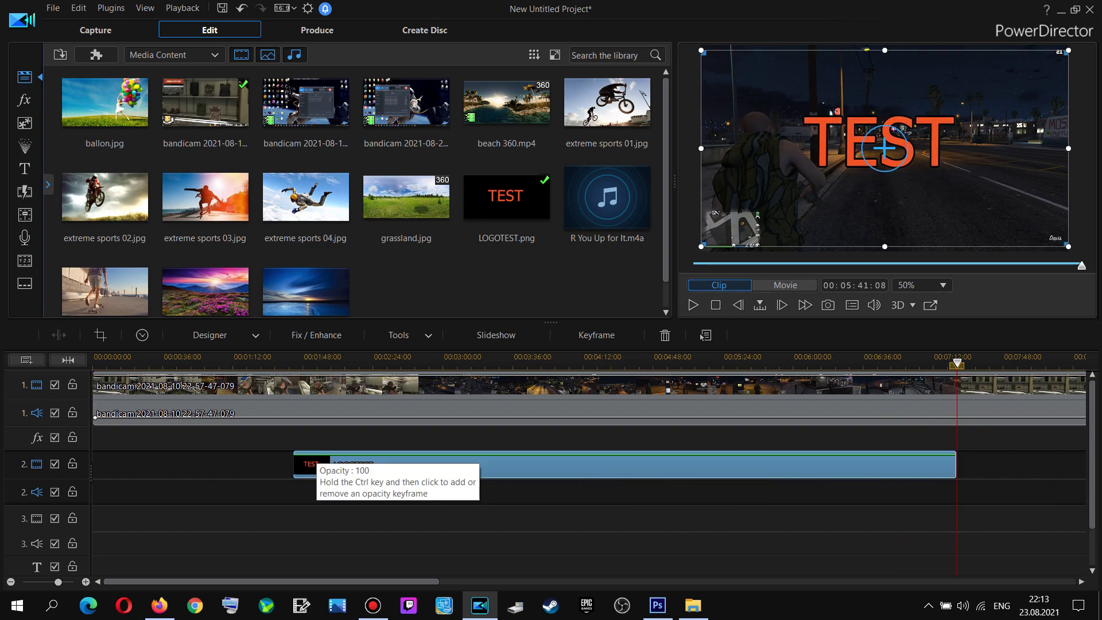
Play the video from the logo's start to check the overlay, stopping at 01:49:06
left_click(295, 361)
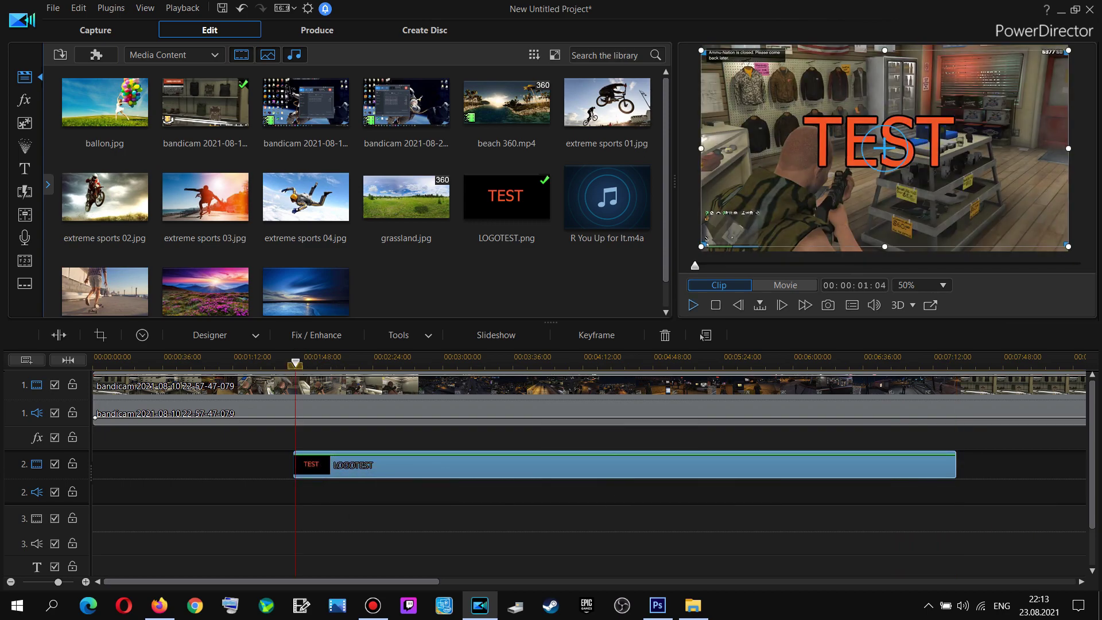
left_click(694, 305)
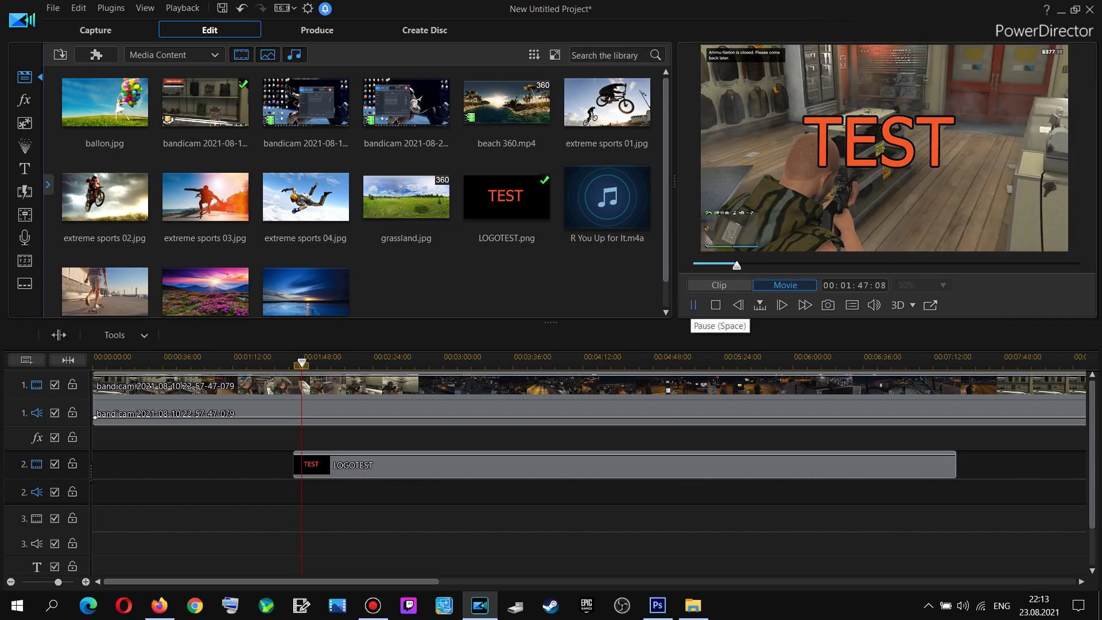
left_click(694, 305)
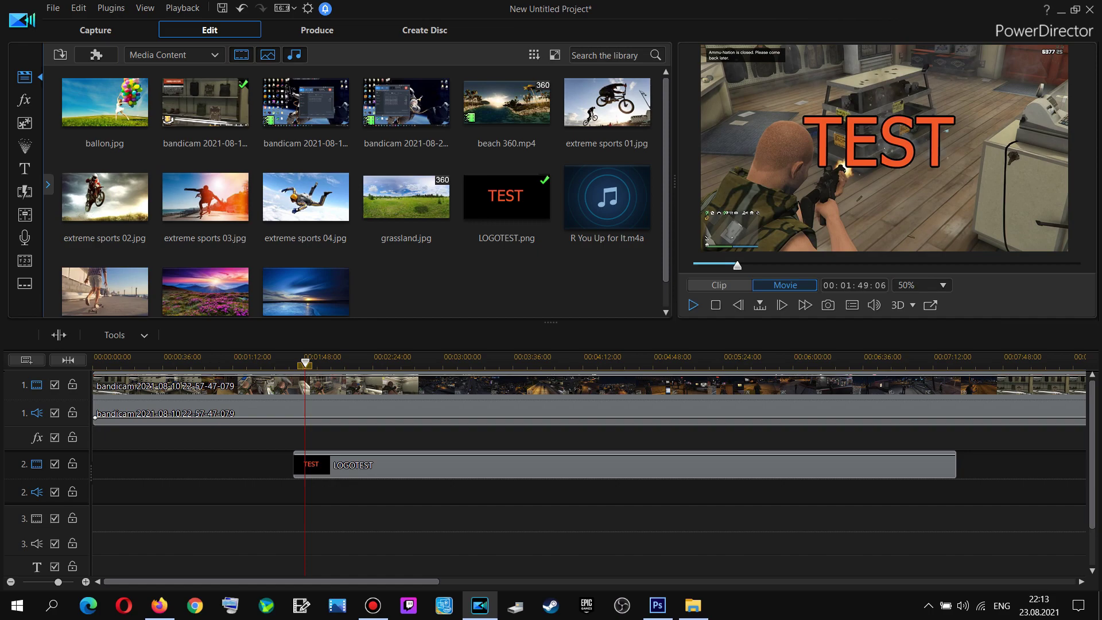
Drag the selected LOGOTEST overlay into the preview's top-left corner and bring up its editing menu
left_click(565, 465)
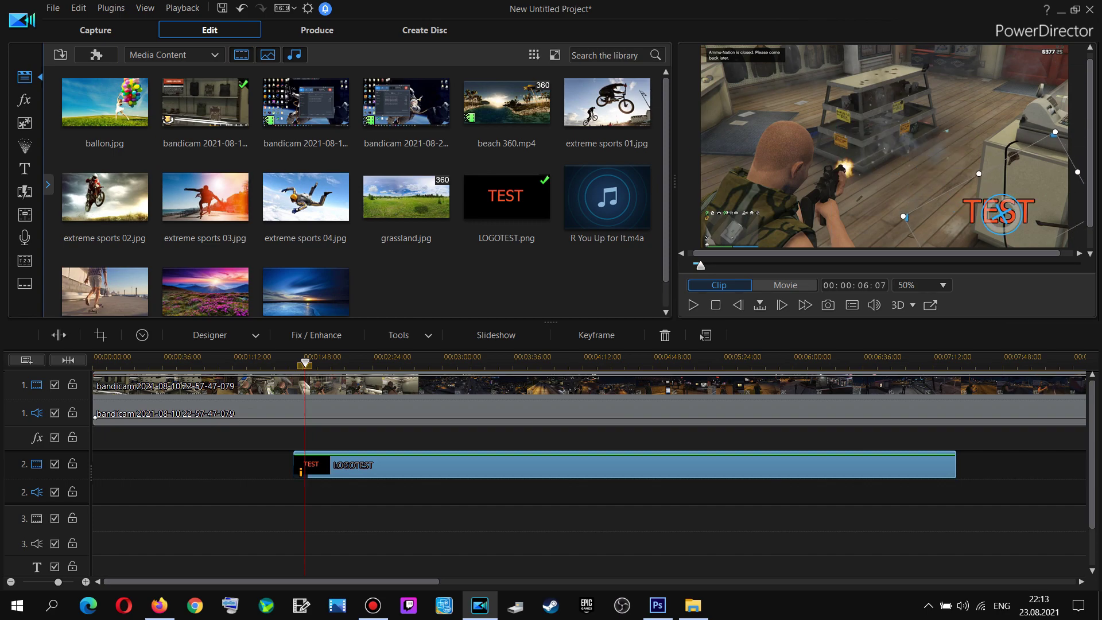
left_click_drag(1002, 214, 765, 80)
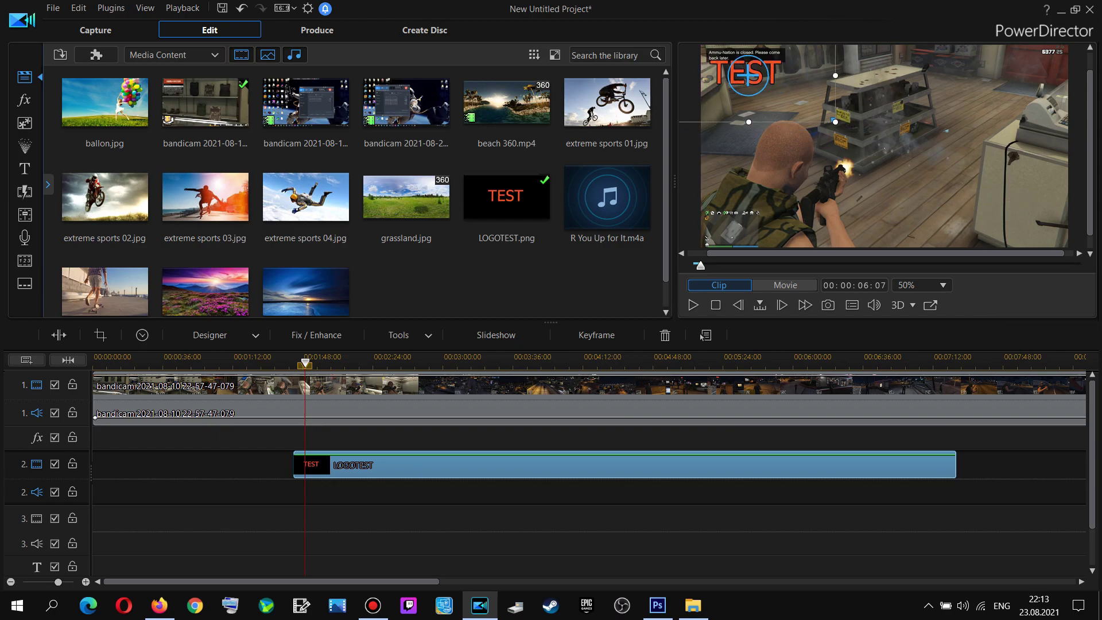
right_click(786, 99)
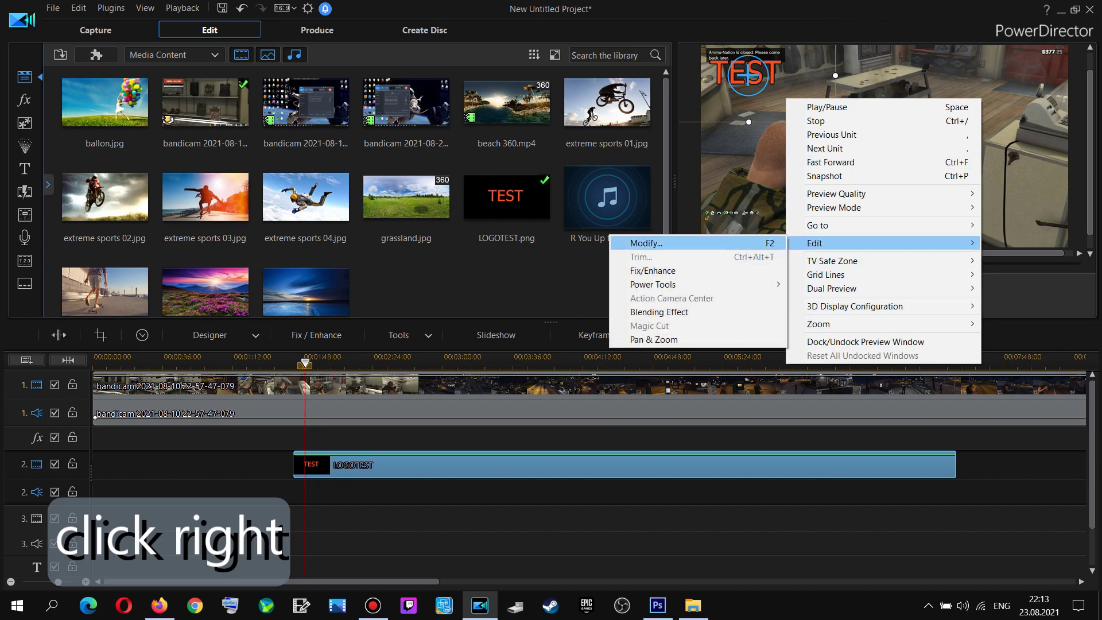
Open the LOGOTEST overlay in PiP Designer and scroll through its property settings
left_click(702, 243)
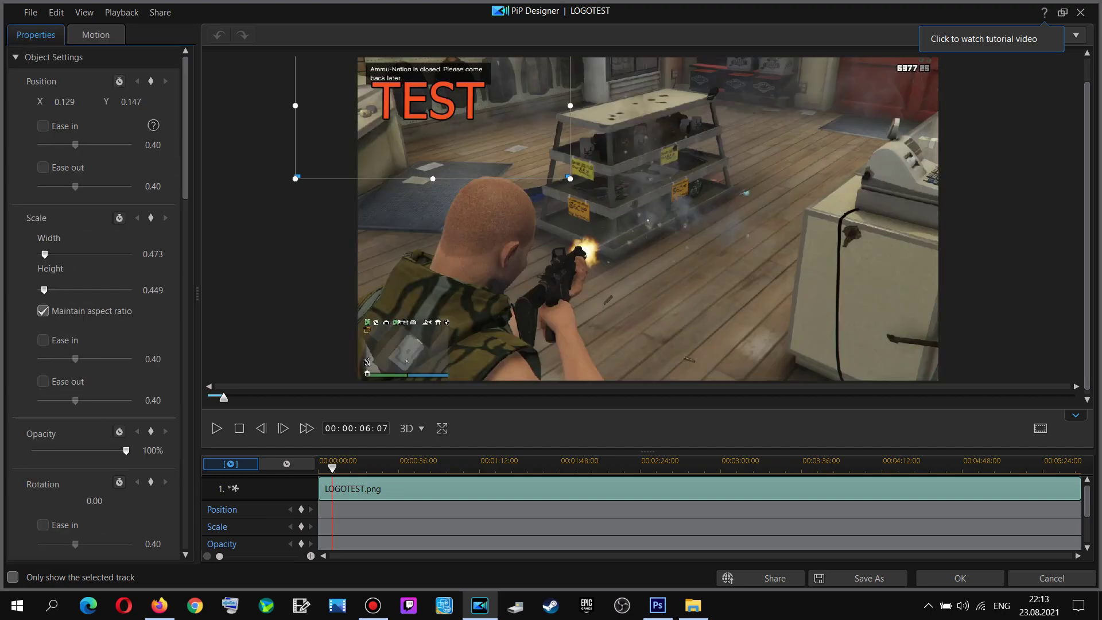
scroll(95, 301, "down", 5)
scroll(95, 301, "down", 2)
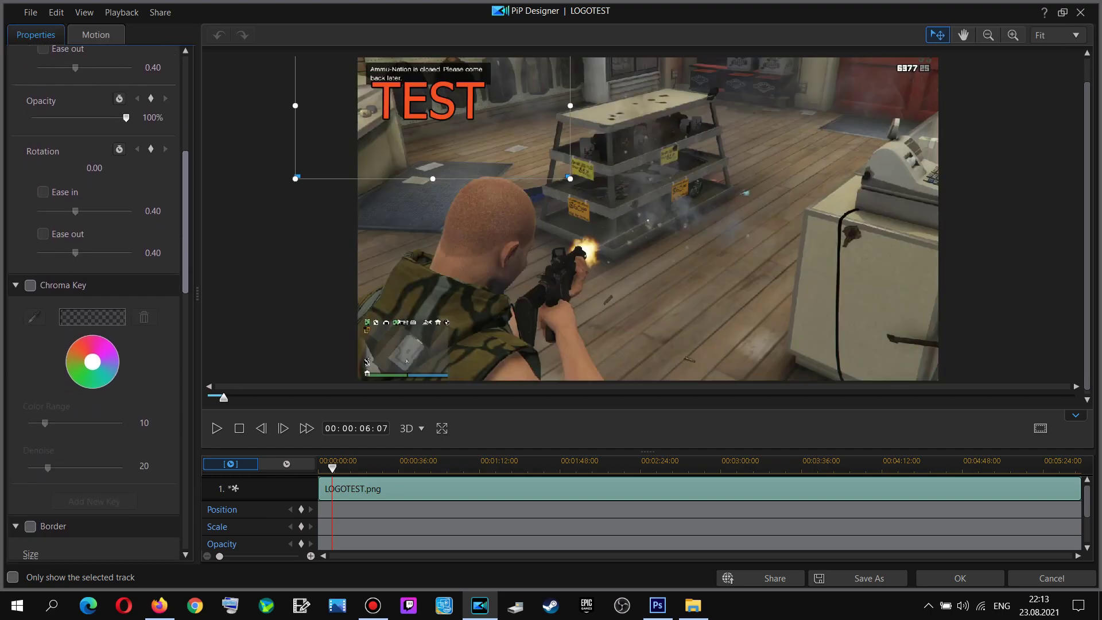
scroll(95, 301, "down", 3)
scroll(94, 301, "down", 3)
scroll(94, 302, "down", 3)
scroll(95, 302, "down", 4)
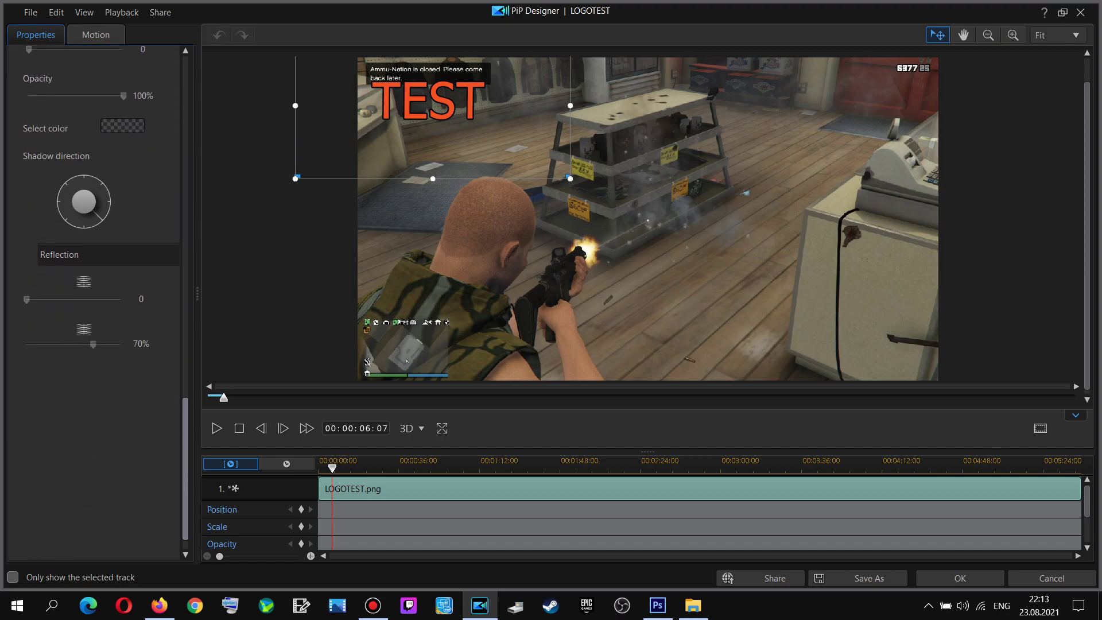
scroll(95, 302, "down", 1)
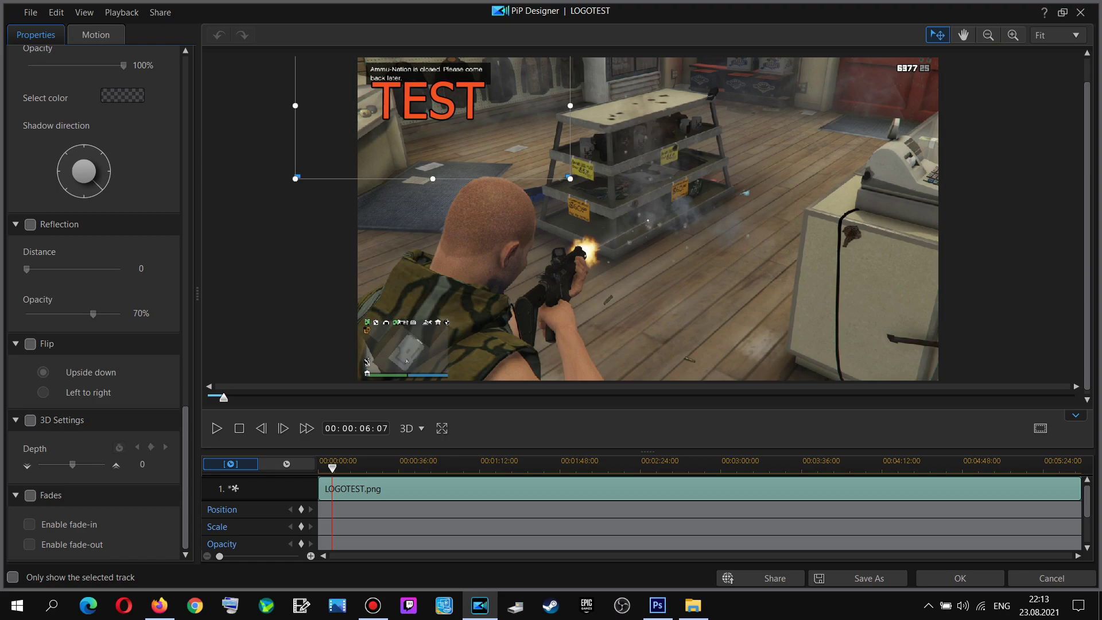
scroll(95, 301, "up", 1)
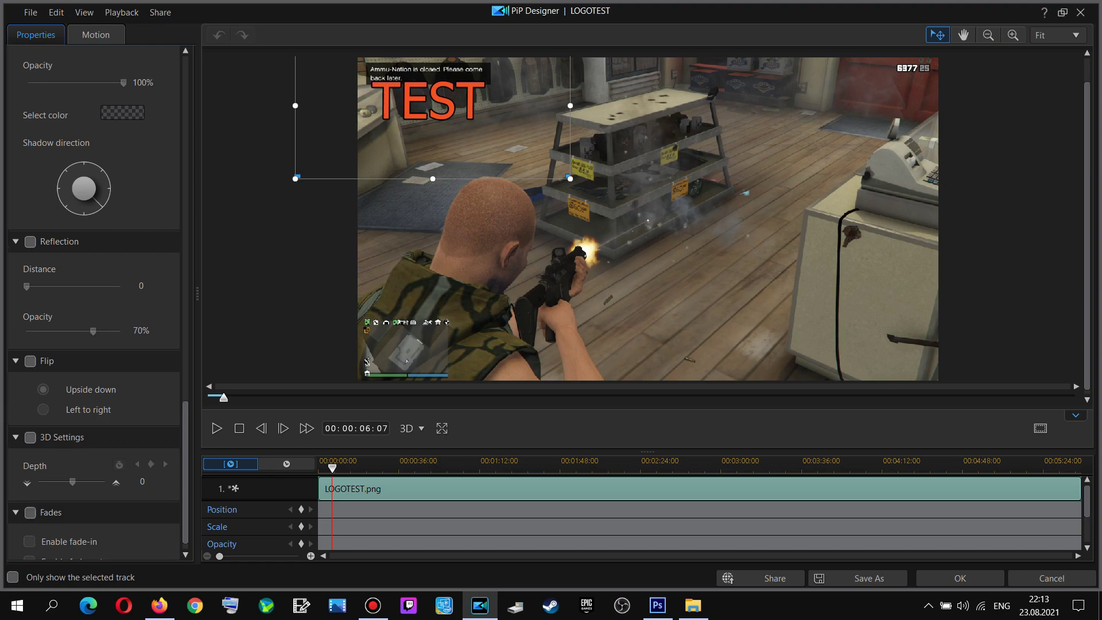
scroll(95, 301, "up", 4)
scroll(94, 301, "up", 2)
scroll(95, 301, "up", 2)
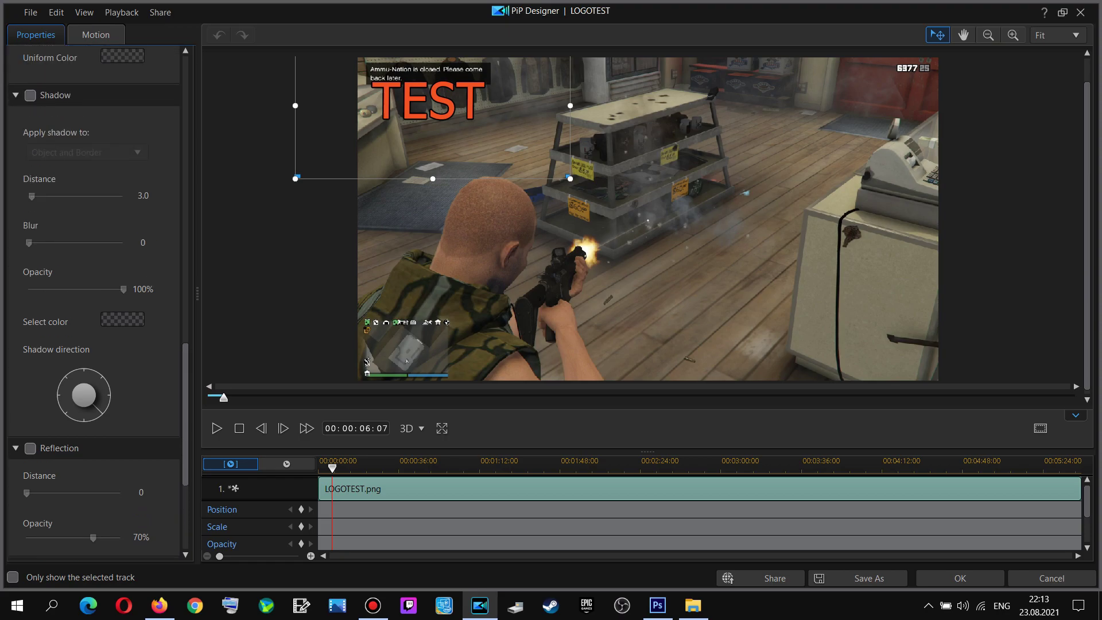
scroll(95, 302, "down", 4)
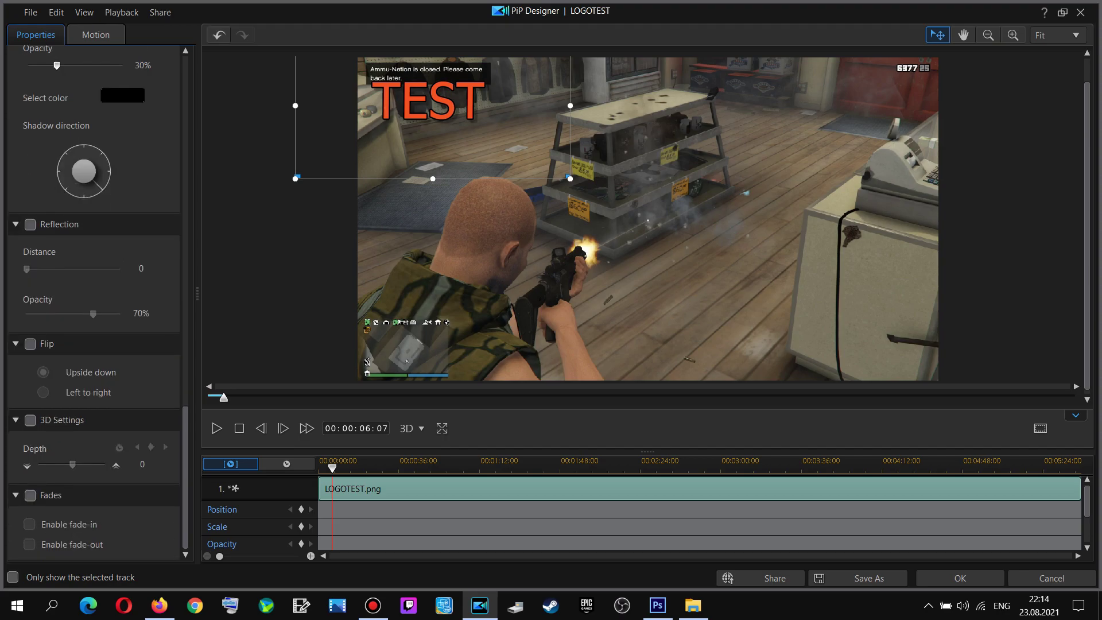
scroll(86, 307, "up", 3)
scroll(86, 307, "up", 2)
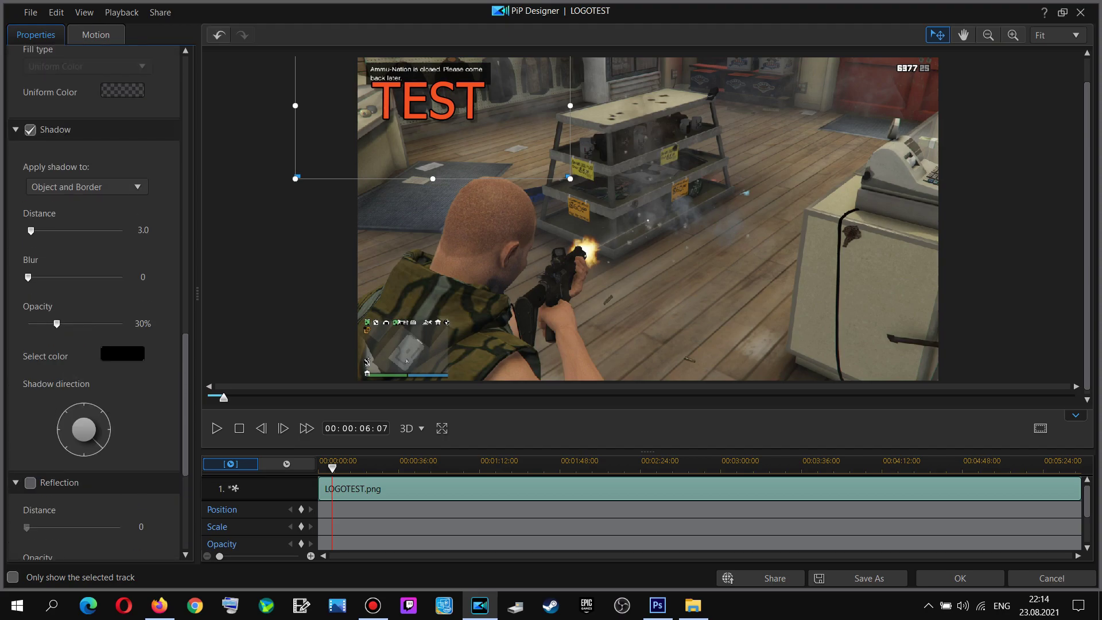
scroll(86, 307, "up", 2)
scroll(86, 307, "up", 2)
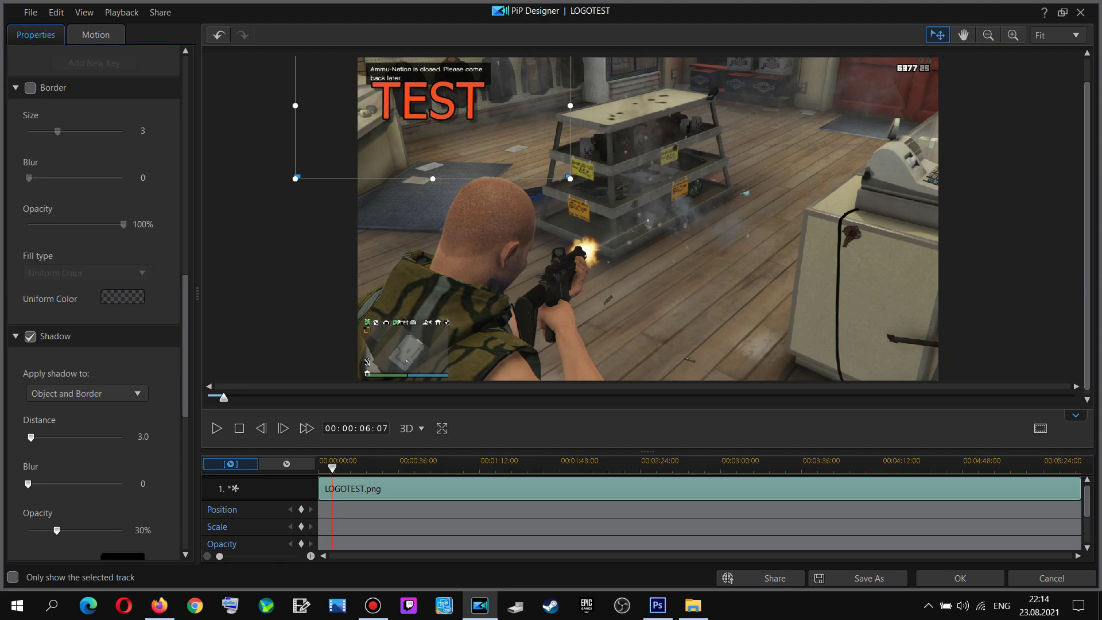
scroll(87, 307, "up", 1)
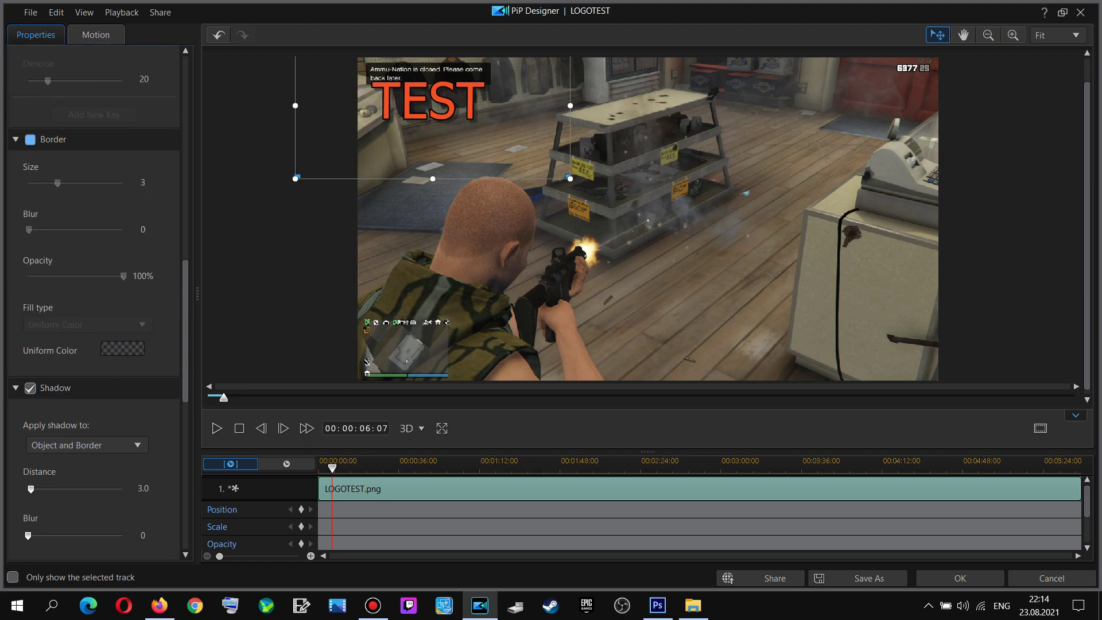
Toggle the logo's white border on and off, leaving it with no border
left_click(29, 139)
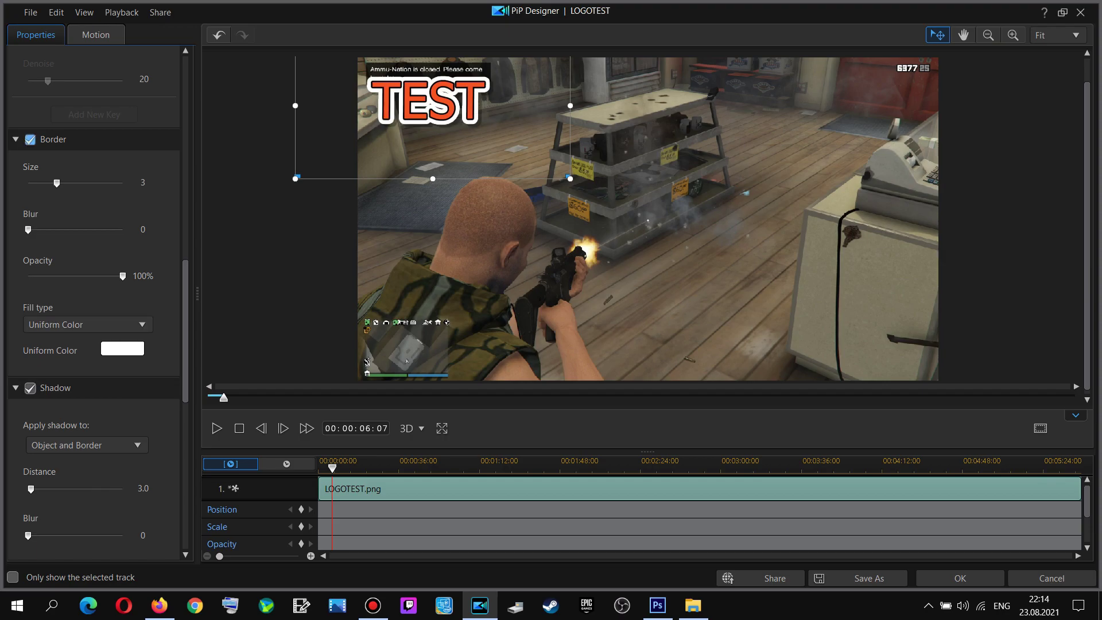
left_click(29, 139)
scroll(92, 287, "up", 3)
scroll(92, 287, "up", 3)
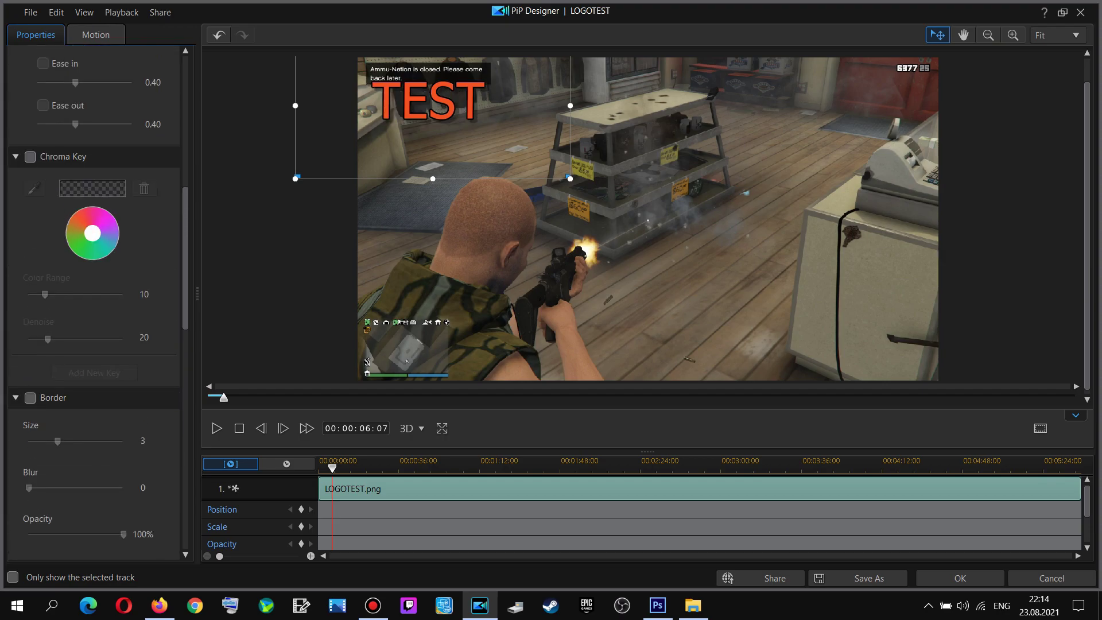
scroll(92, 287, "up", 1)
scroll(92, 287, "up", 2)
scroll(92, 288, "up", 1)
scroll(92, 288, "up", 1)
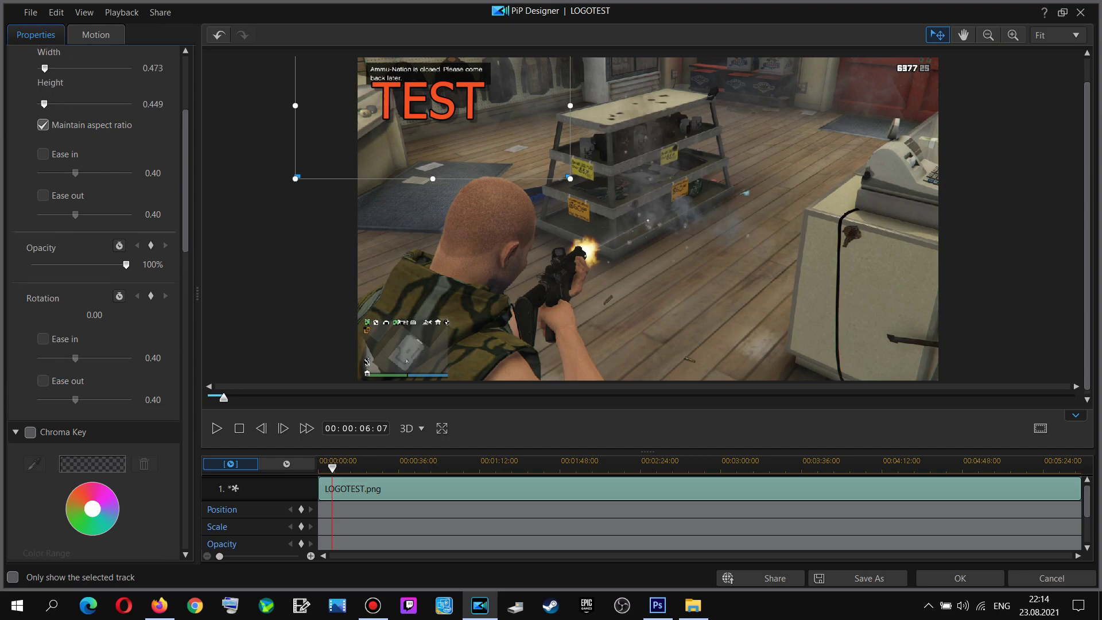
scroll(92, 287, "up", 2)
scroll(92, 287, "up", 1)
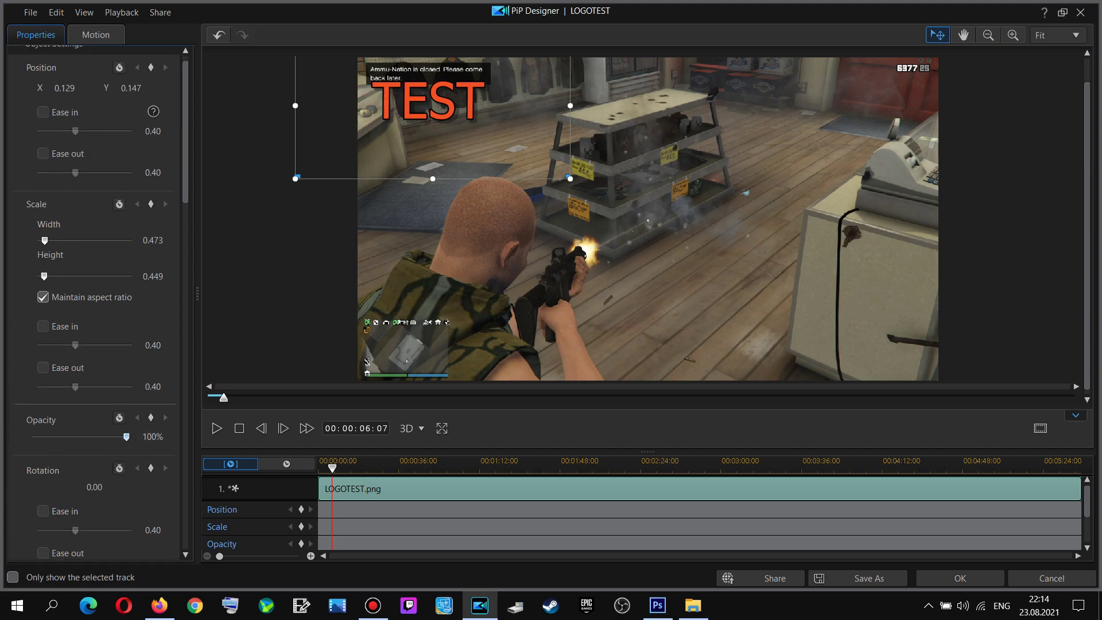
Move the TEST logo top-right (0.856, 0.167), scale it to 0.527 × 0.500, set 70% opacity
mouse_move(126, 437)
left_mouse_down()
mouse_move(71, 437)
mouse_move(119, 436)
left_mouse_up()
scroll(119, 437, "up", 1)
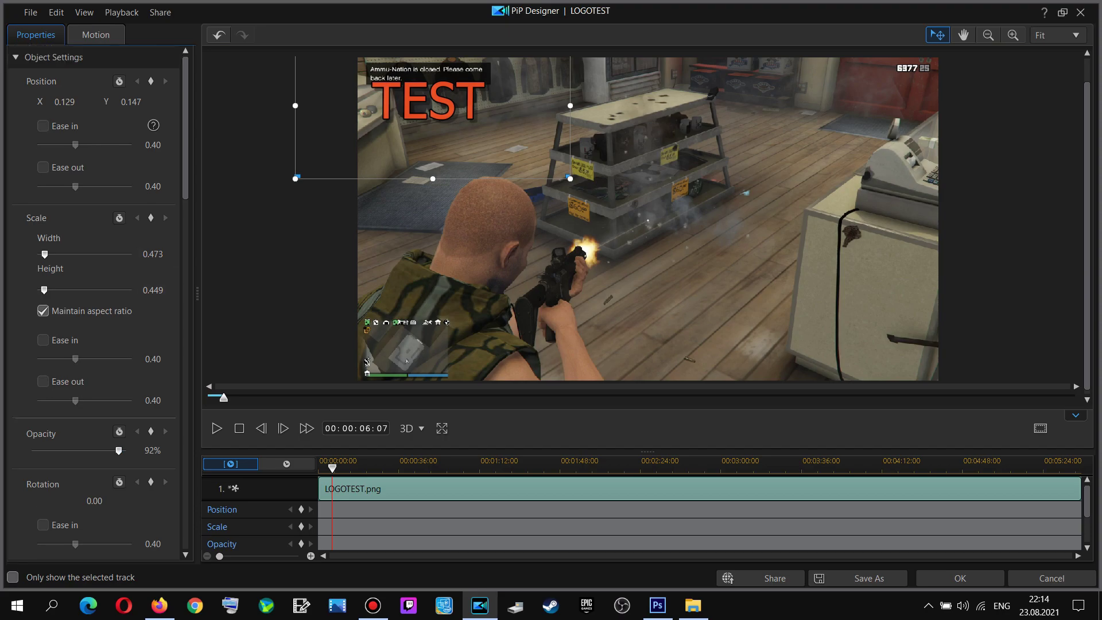
left_click_drag(427, 101, 872, 99)
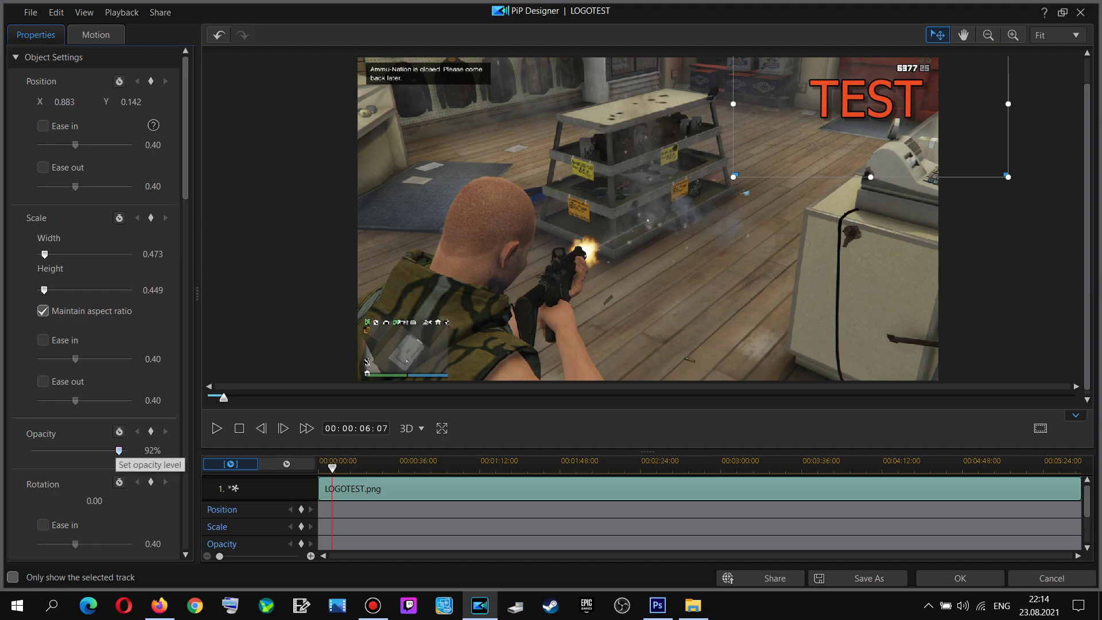
mouse_move(119, 450)
left_mouse_down()
mouse_move(32, 451)
mouse_move(72, 451)
left_mouse_up()
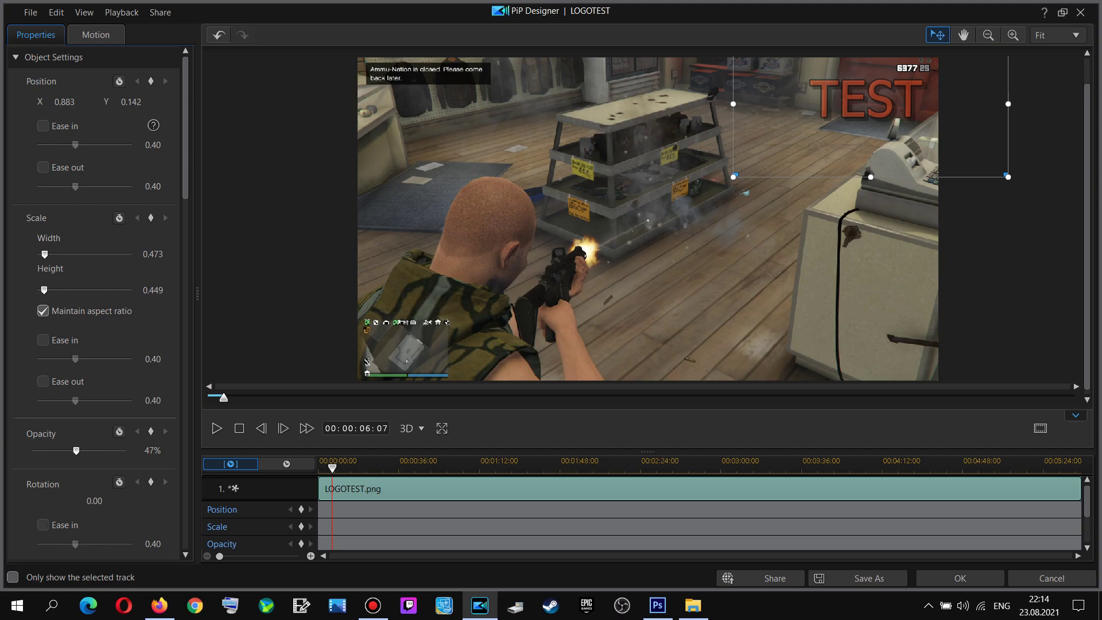
left_click_drag(734, 177, 702, 194)
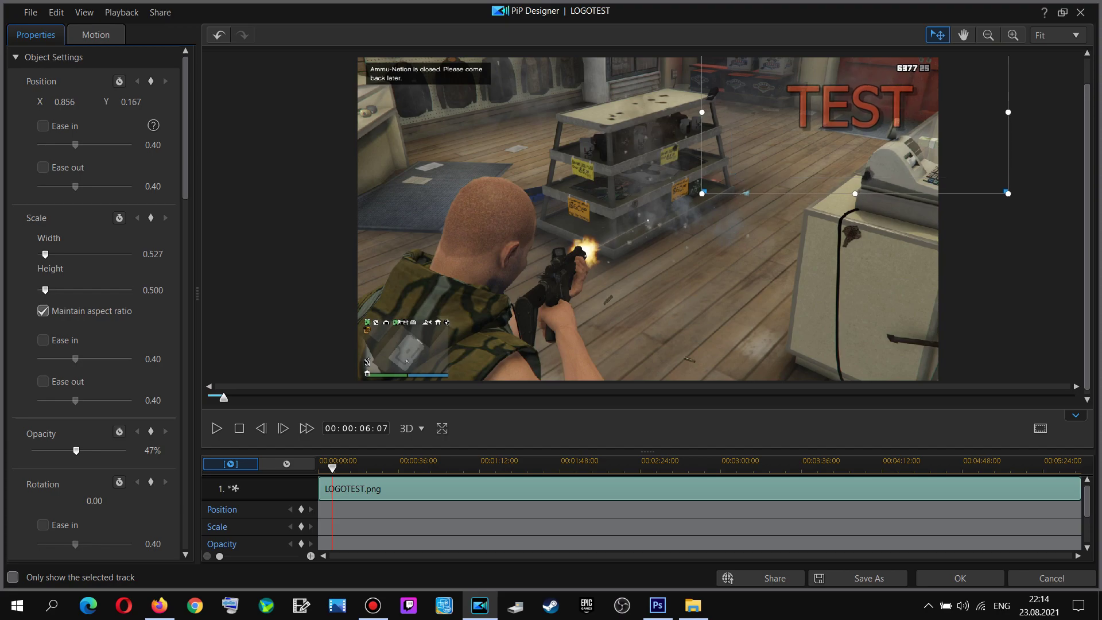
left_click_drag(77, 451, 99, 450)
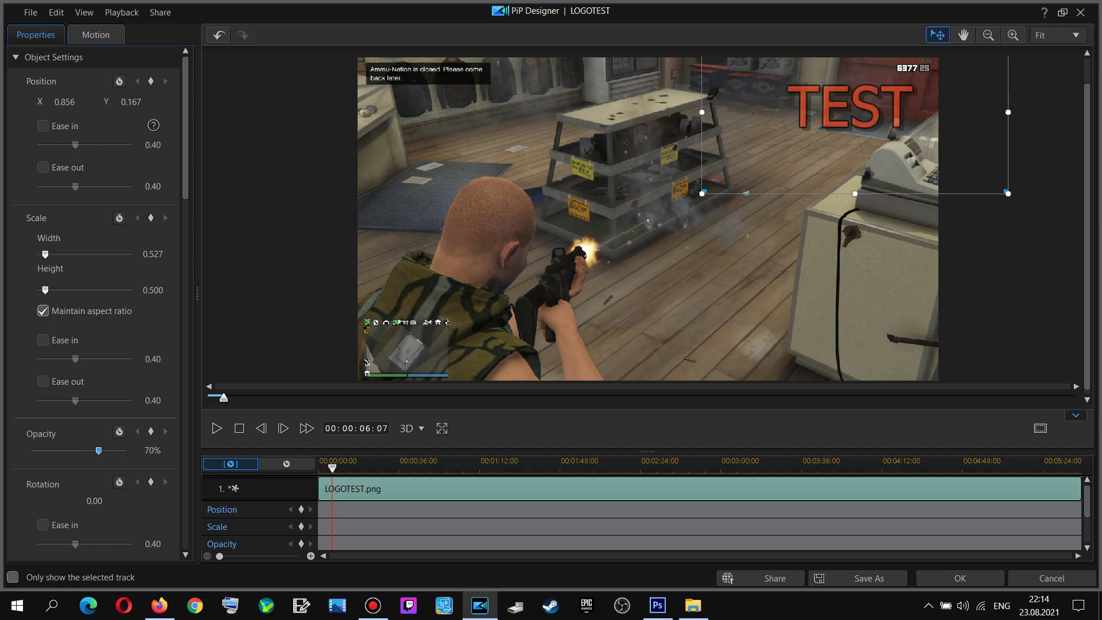
Apply the PiP Designer changes and play the video full screen with TEST top-right
left_click(961, 578)
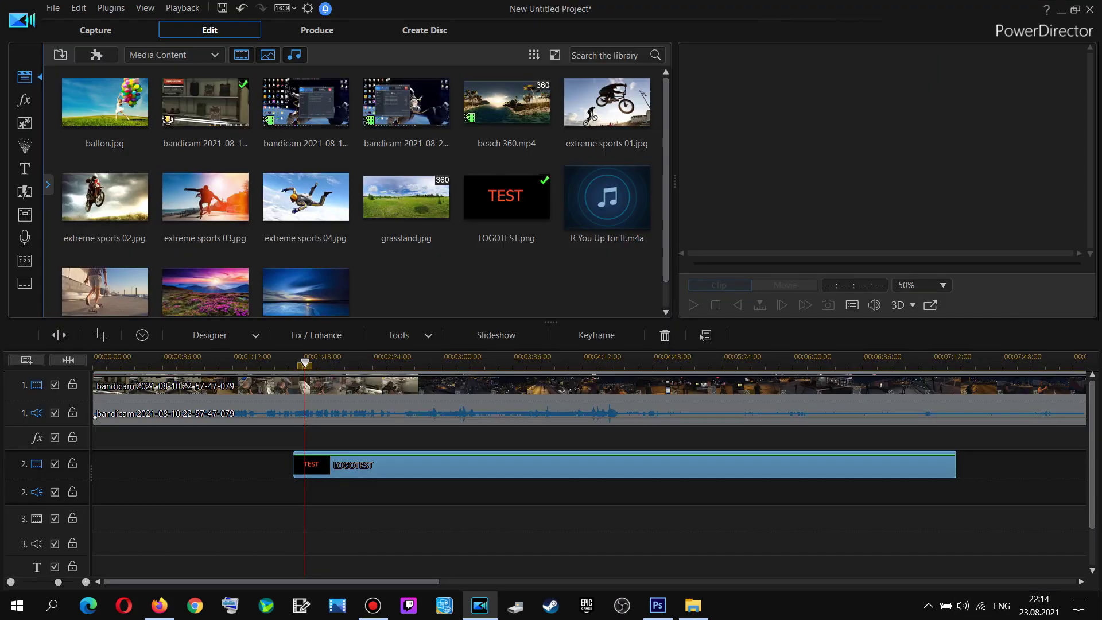
key("space")
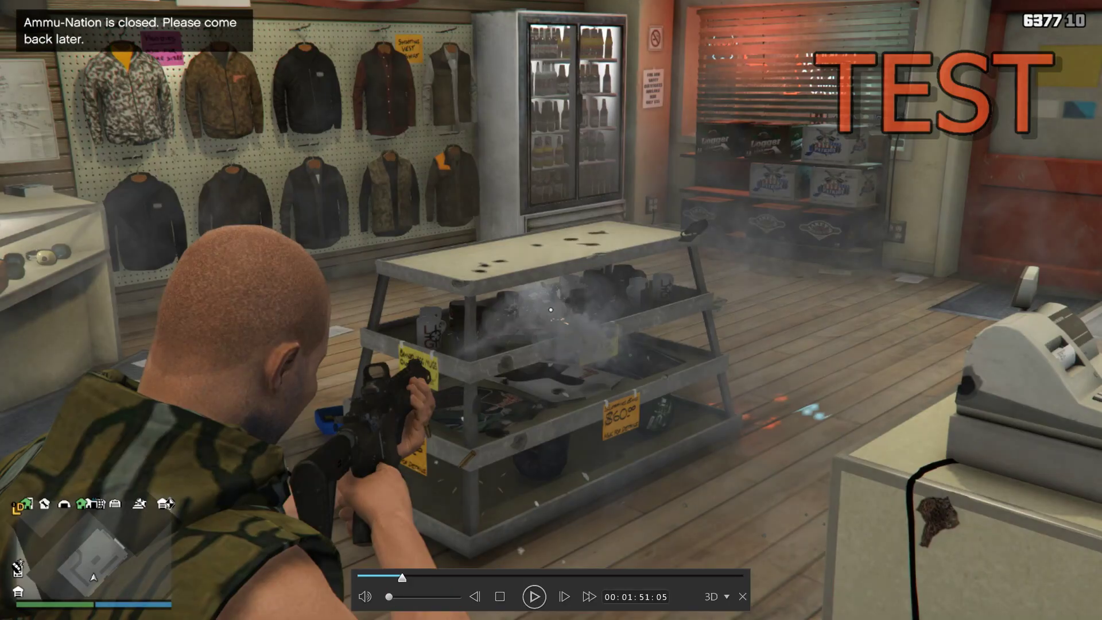
left_click(534, 597)
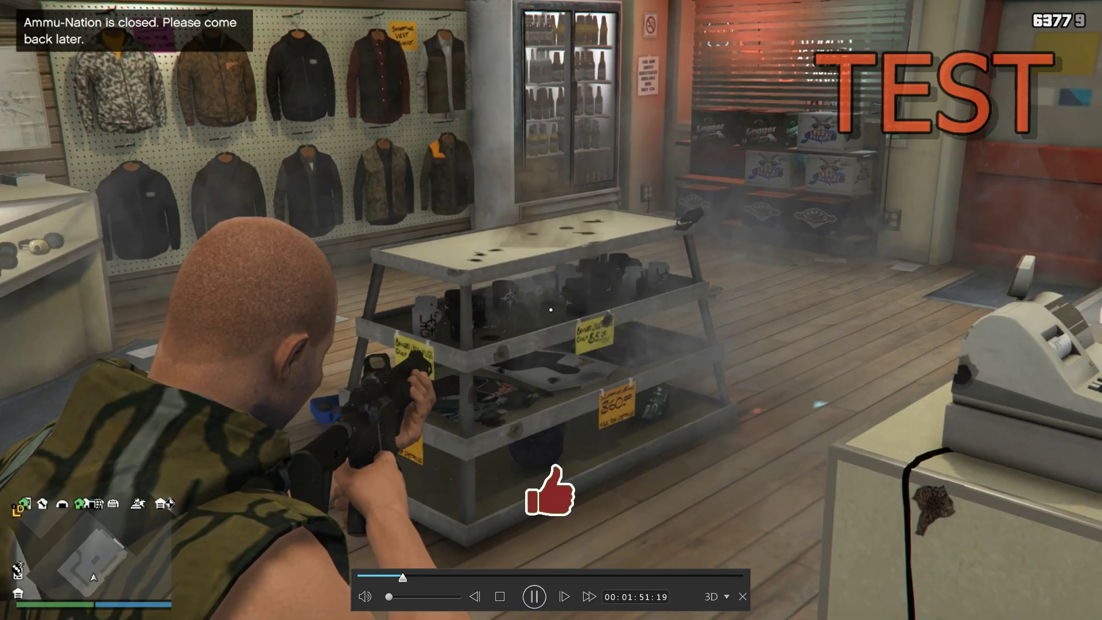